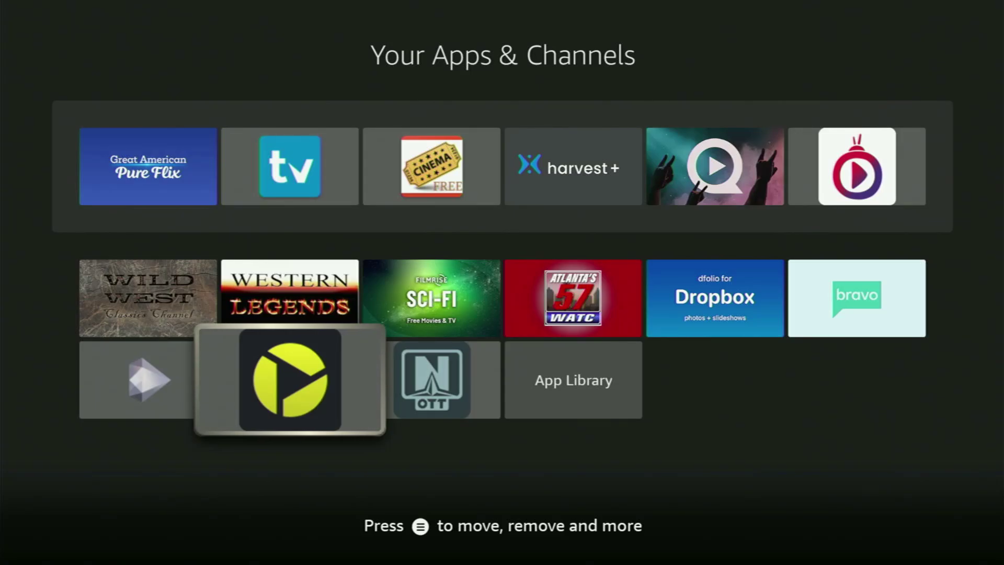
- Leave the Apps grid for the home screen and move to the Find search page
key("Up")
key("Up")
key("Up")
key("Right")
key("Right")
key("Right")
key("Right")
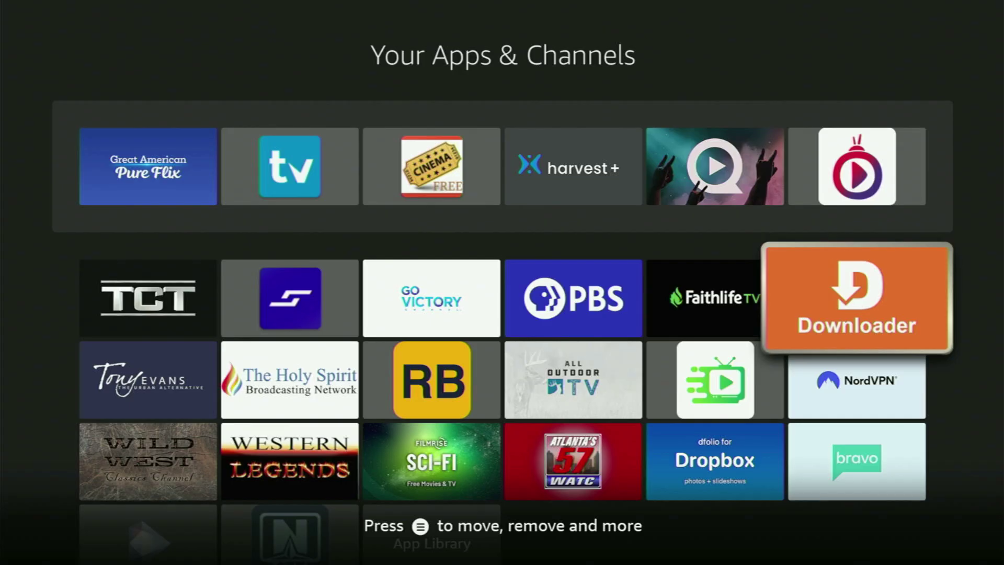
key("Home")
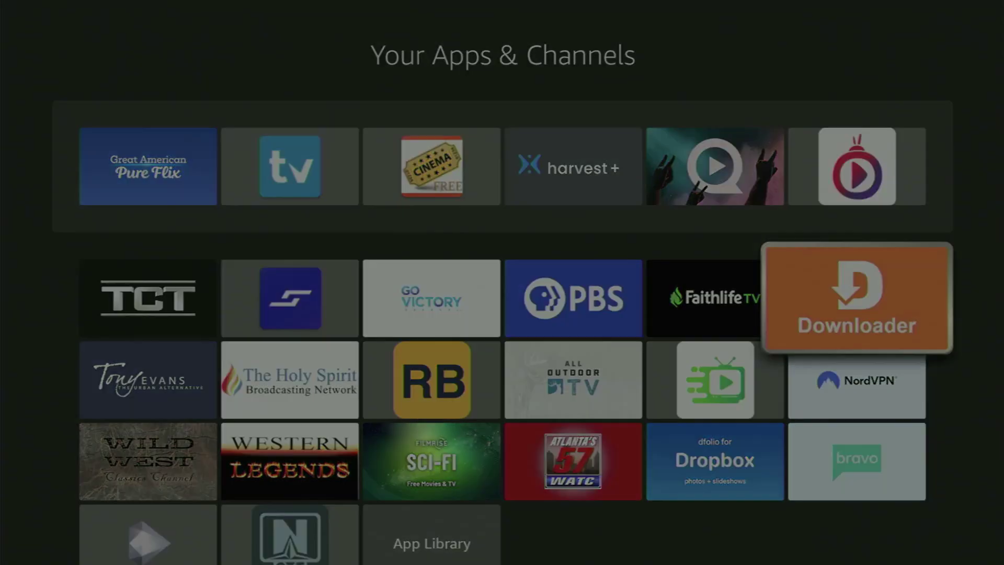
key("Left")
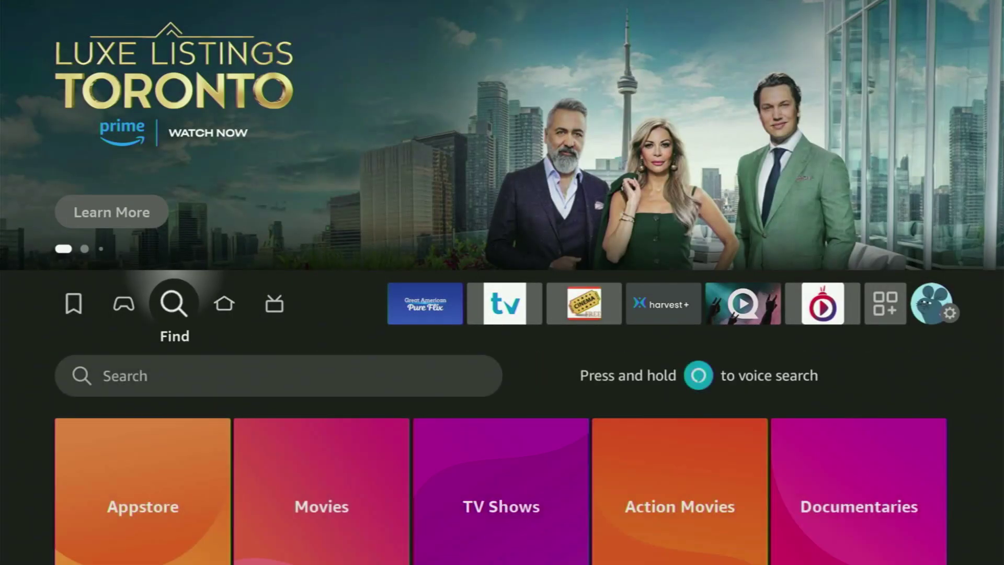
- Search for 'do', select the Downloader suggestion, then return to the home screen
key("Down")
key("Return")
key("Right")
key("Right")
key("Right")
key("Return")
key("Down")
key("Left")
key("Left")
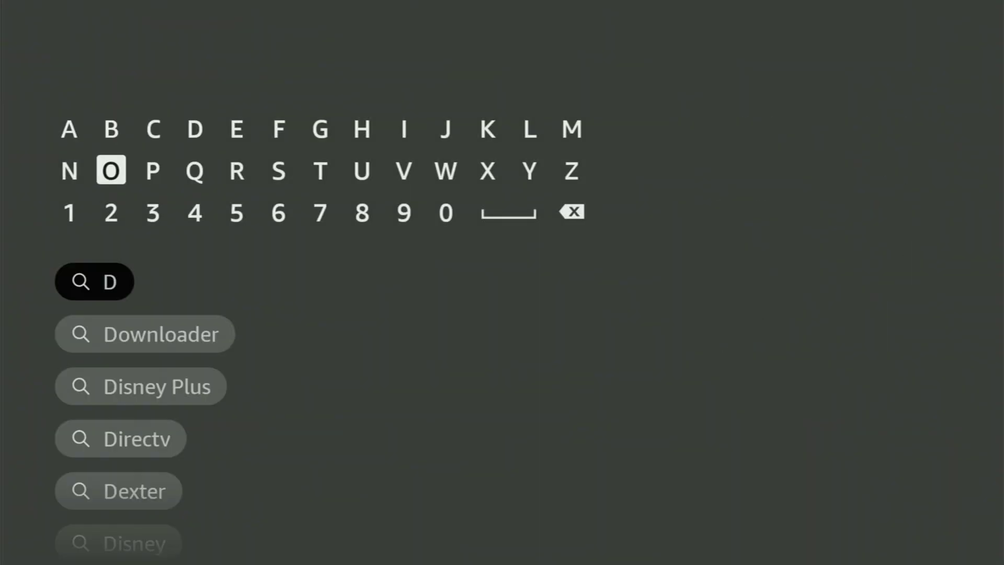
key("Return")
key("Down")
key("Down")
key("Down")
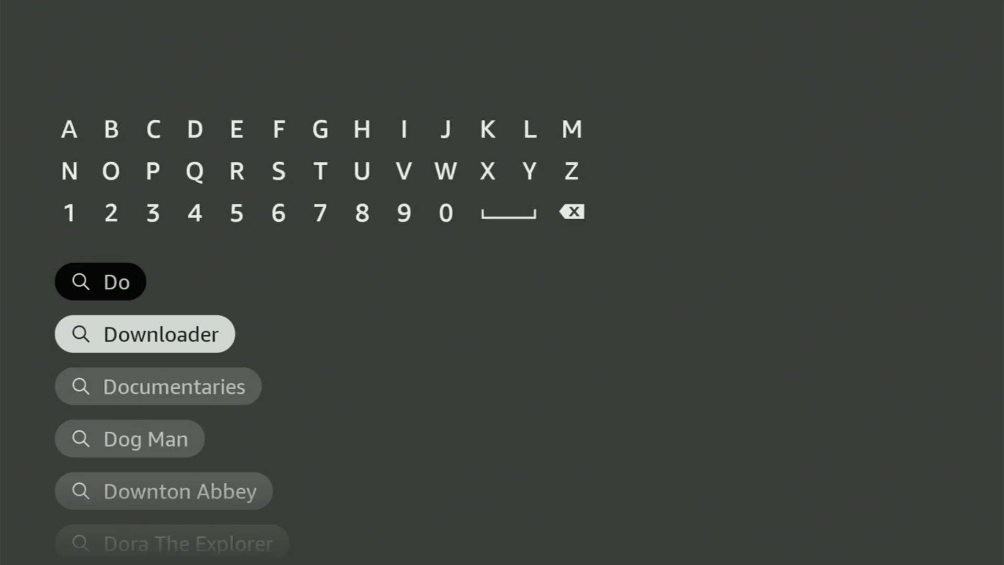
key("Return")
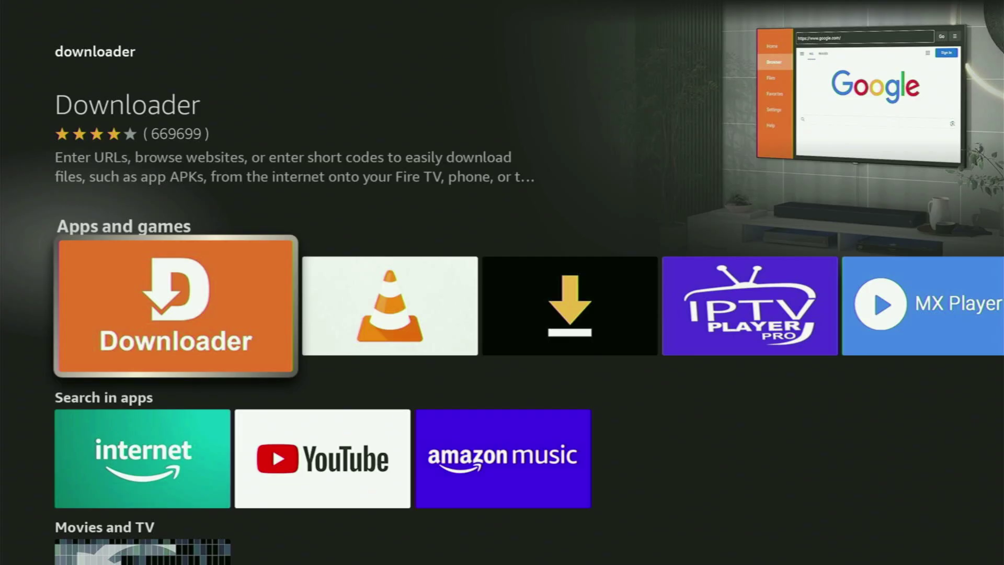
key("Home")
key("Right")
key("Right")
key("Right")
key("Right")
key("Right")
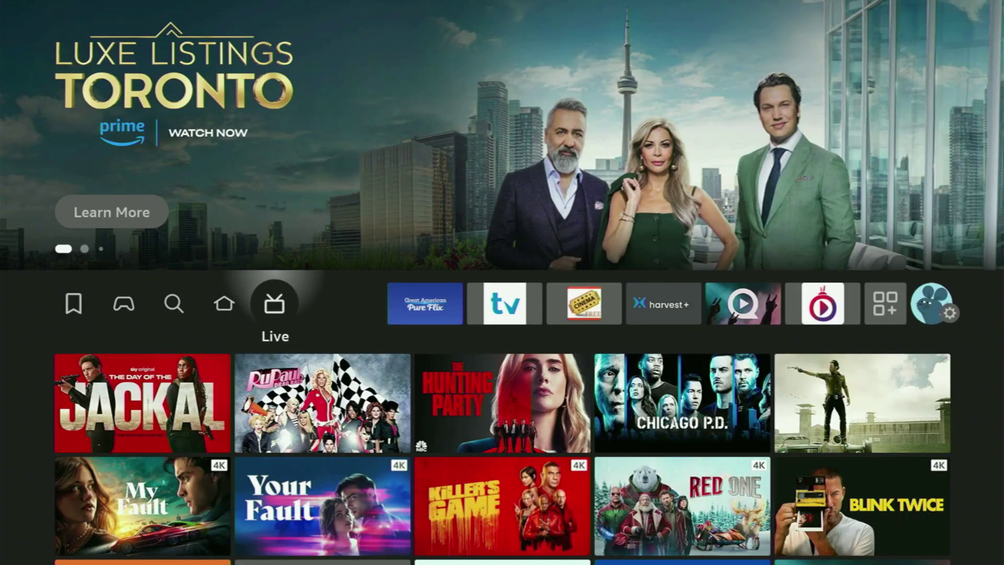
- Go to Settings and open the My Fire TV menu
key("Right")
key("Right")
key("Right")
key("Right")
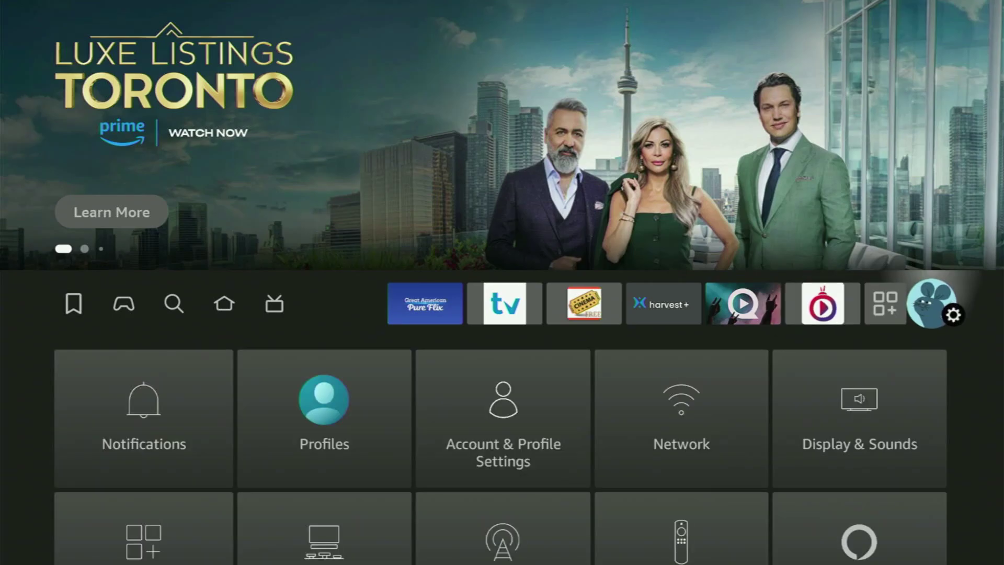
key("Down")
key("Down")
key("Down")
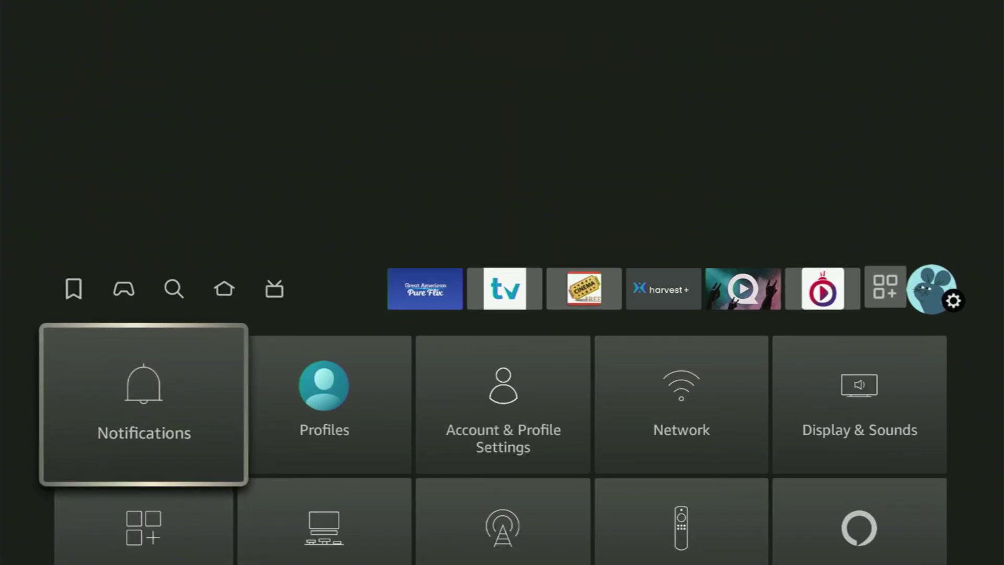
key("Right")
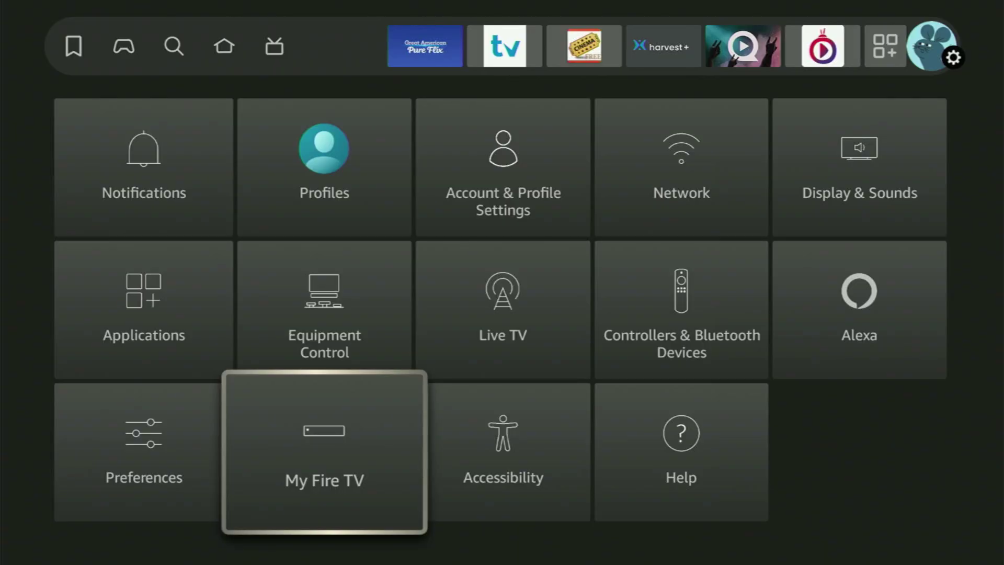
key("Return")
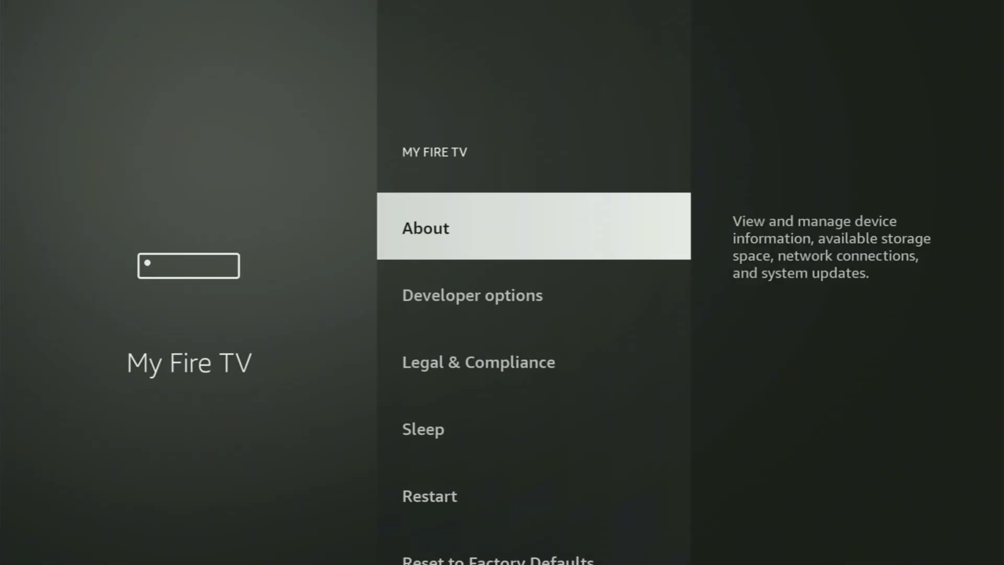
- Browse the My Fire TV options down to Reset to Factory Defaults, then open About
key("Down")
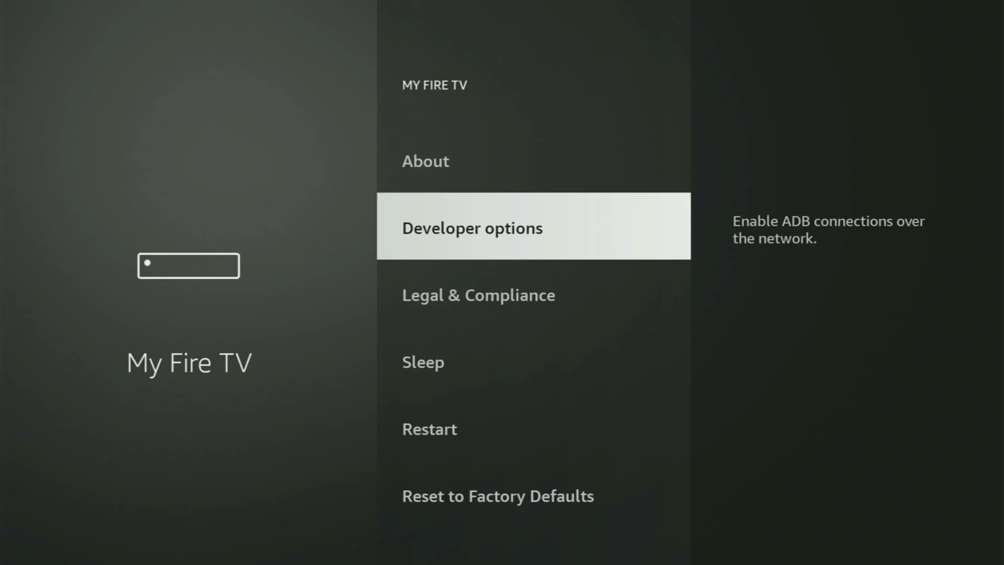
key("Up")
key("Down")
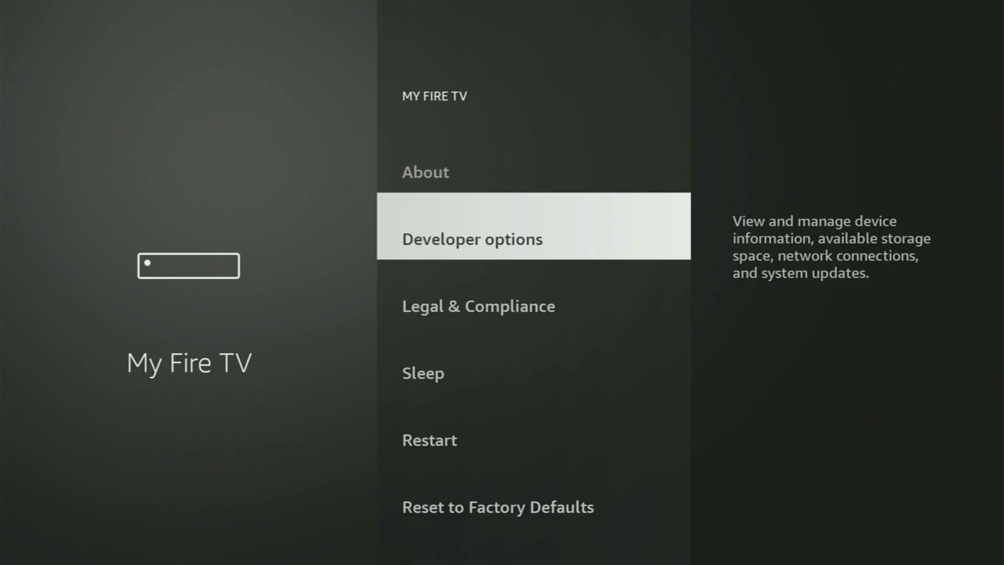
key("Down")
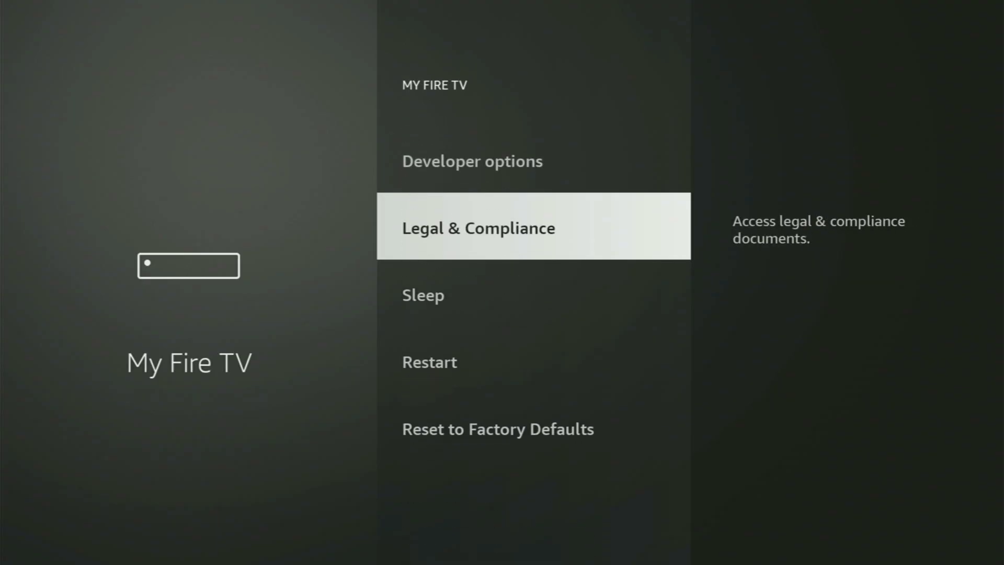
key("Down")
key("Down")
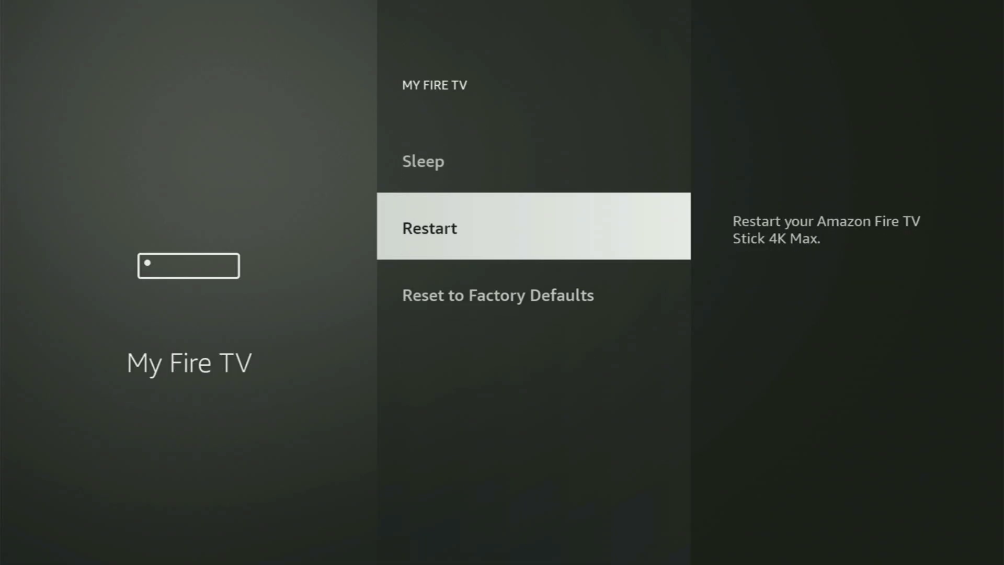
key("Down")
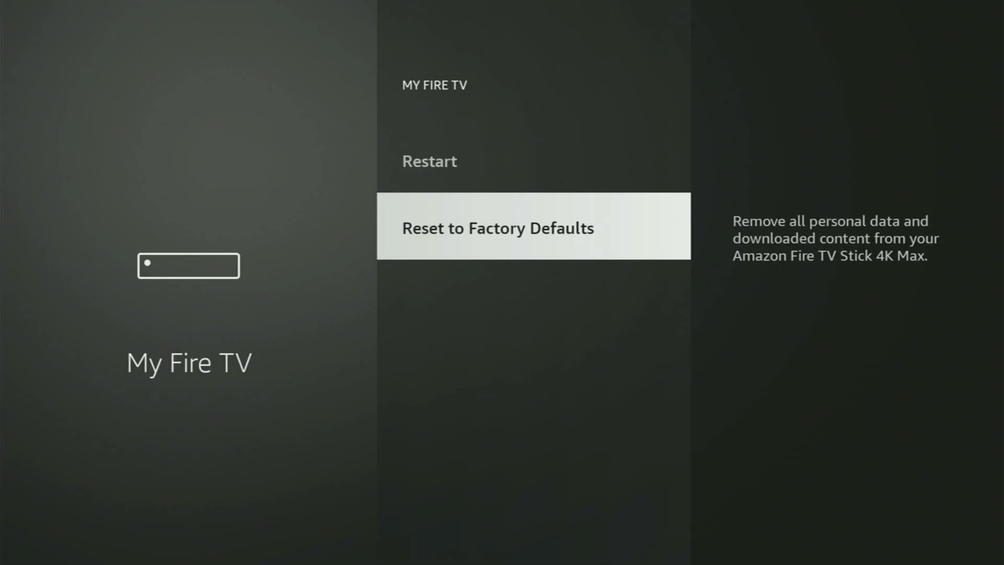
key("Up")
key("Up")
key("Up")
key("Up")
key("Up")
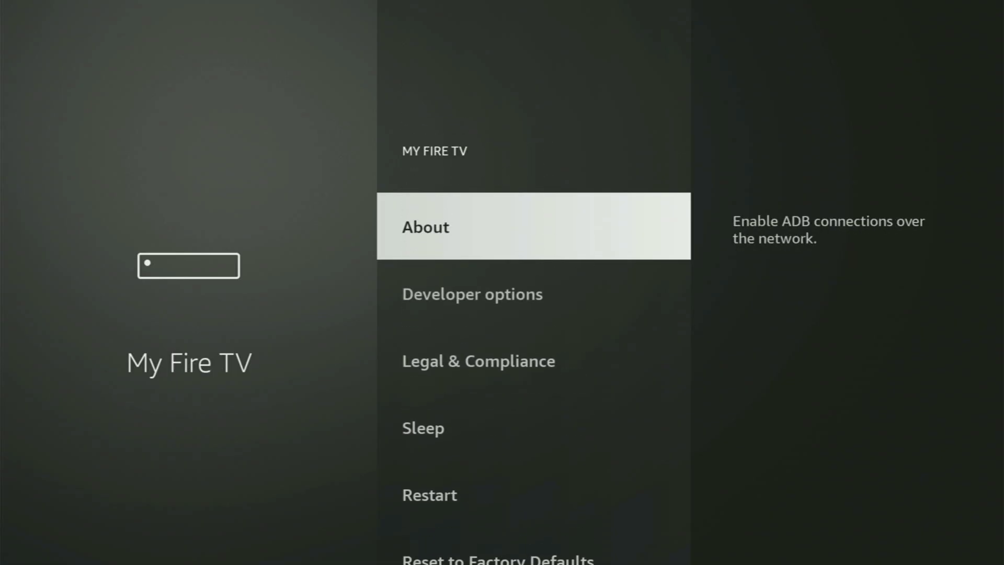
key("Return")
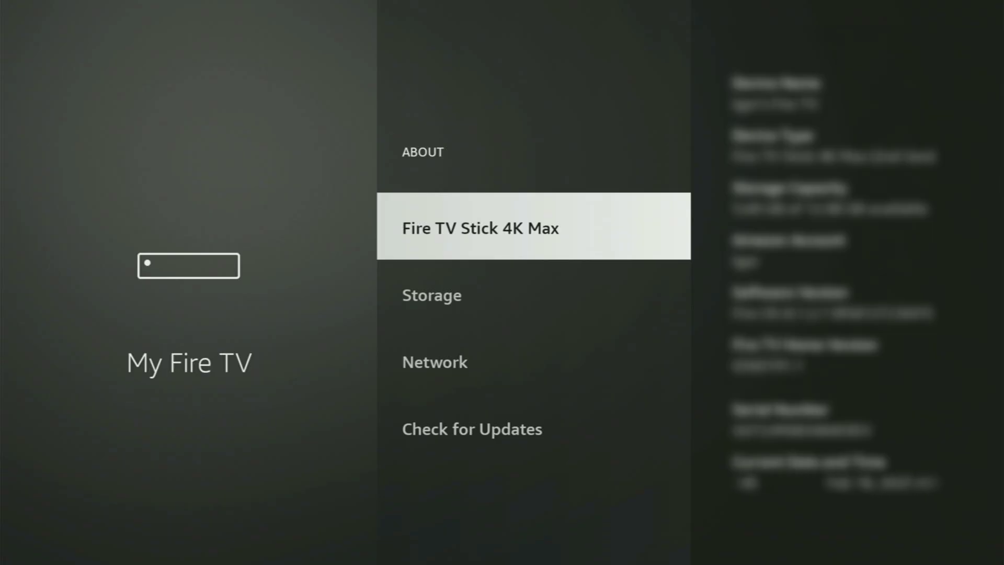
- Select Fire TV Stick 4K Max to confirm developer mode is already enabled, then return to My Fire TV
key("Return")
key("Return")
key("Return")
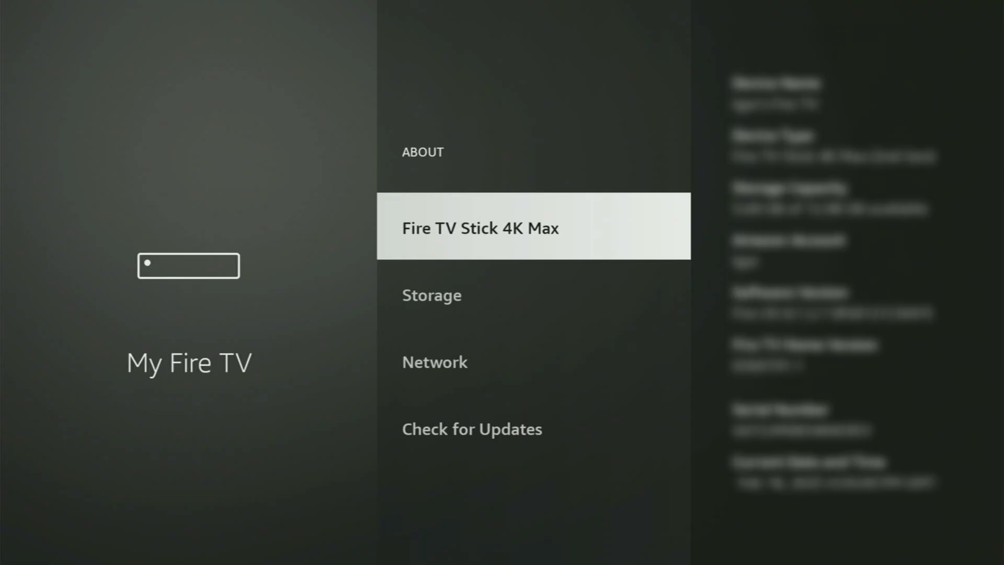
key("Escape")
key("Down")
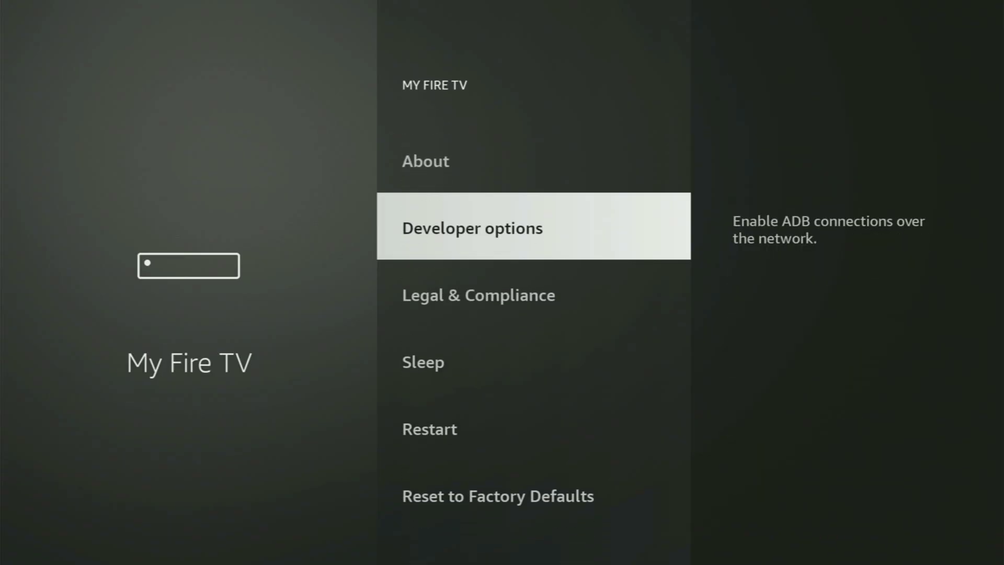
- In Developer options, toggle ADB debugging off and on, then open Install unknown apps
key("Return")
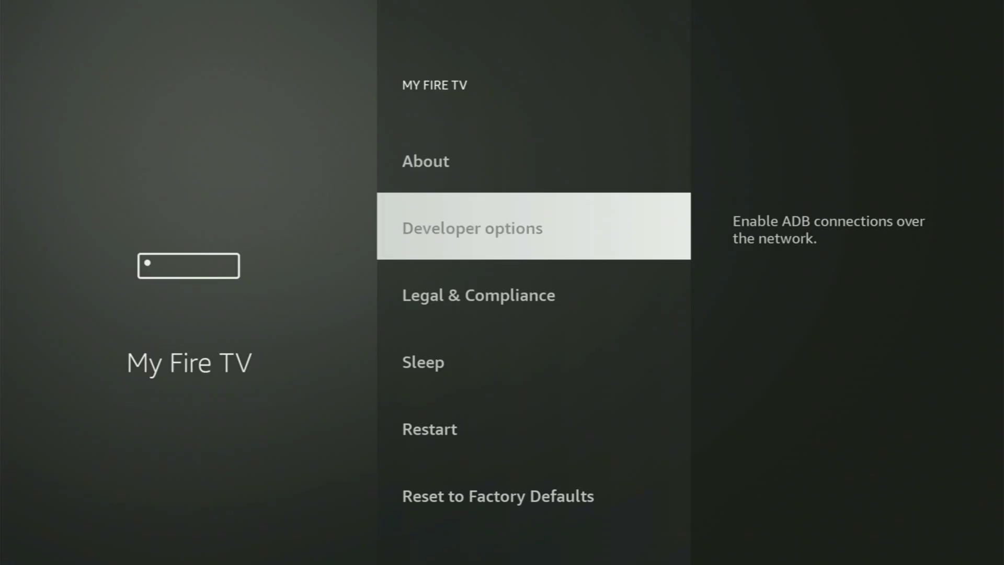
key("Return")
key("Return")
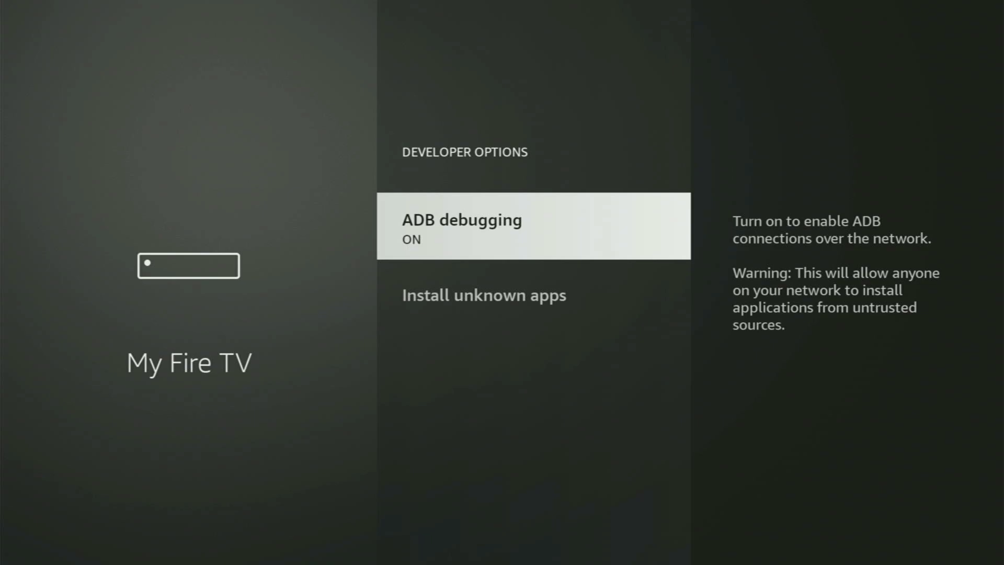
key("Down")
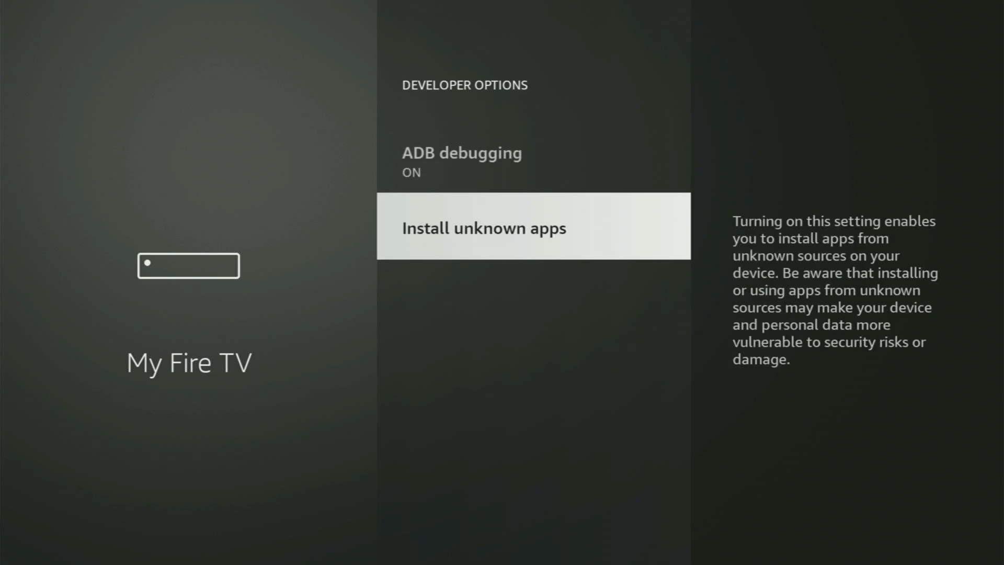
key("Return")
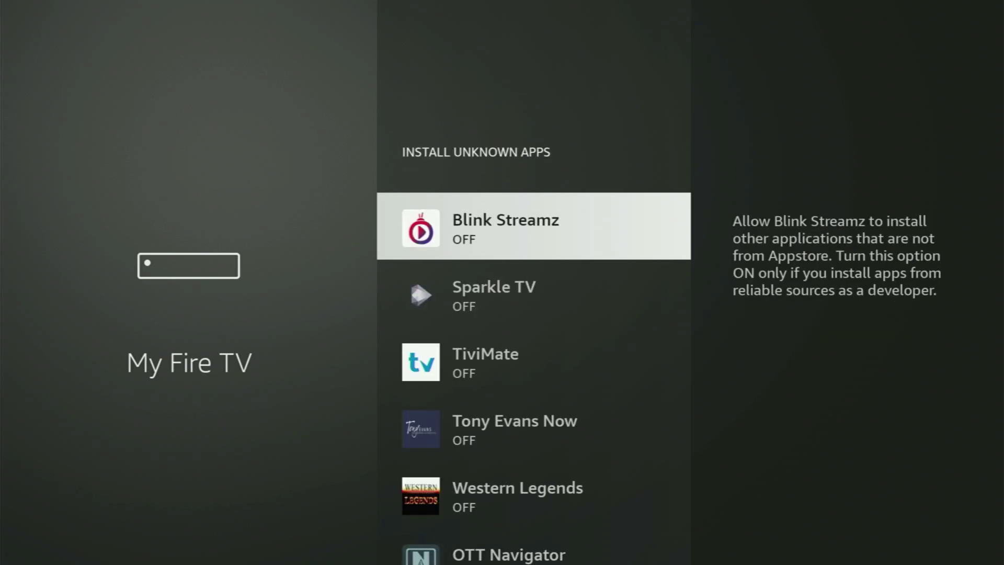
- Set Downloader to ON in the Install Unknown Apps list and leave settings
key("Down")
key("Down")
key("Down")
key("Down")
key("Down")
key("Down")
key("Down")
key("Down")
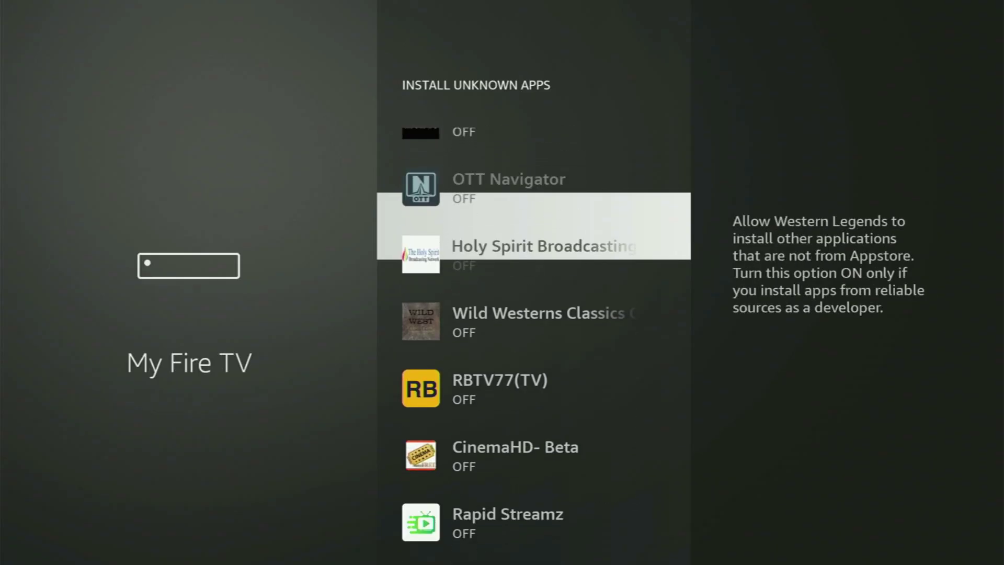
key("Down")
key("Down")
key("Down")
key("Return")
key("Return")
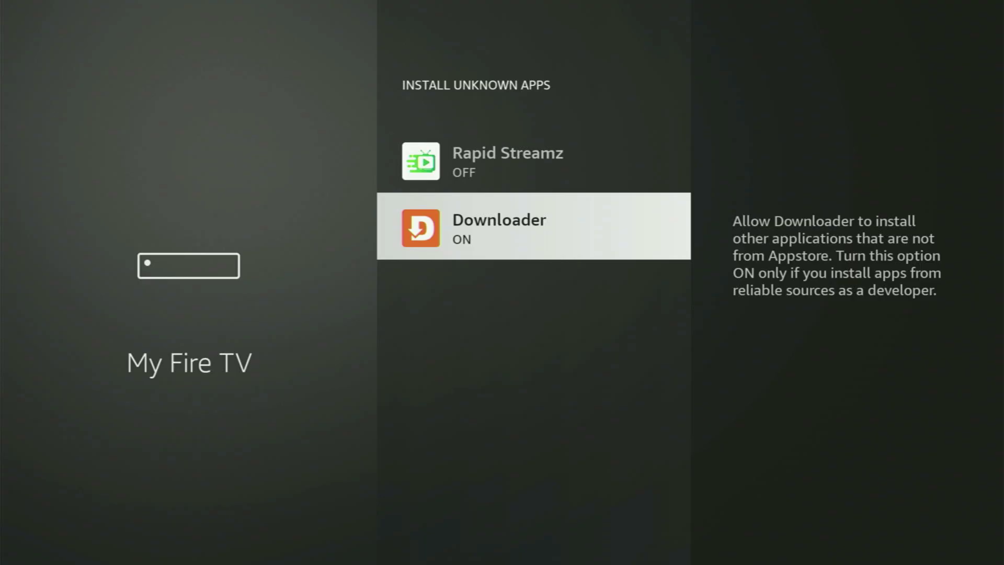
key("Up")
key("Up")
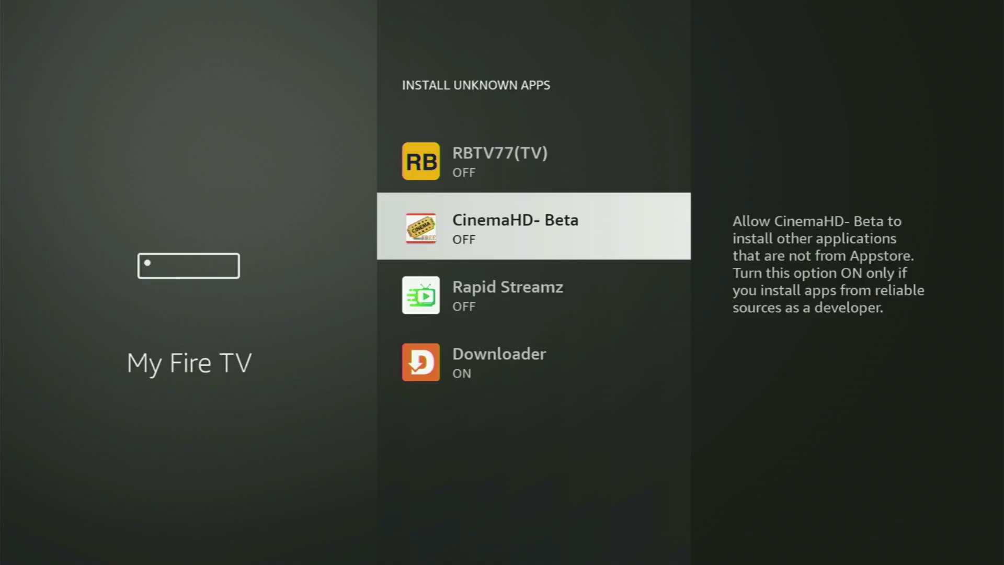
key("Up")
key("Up")
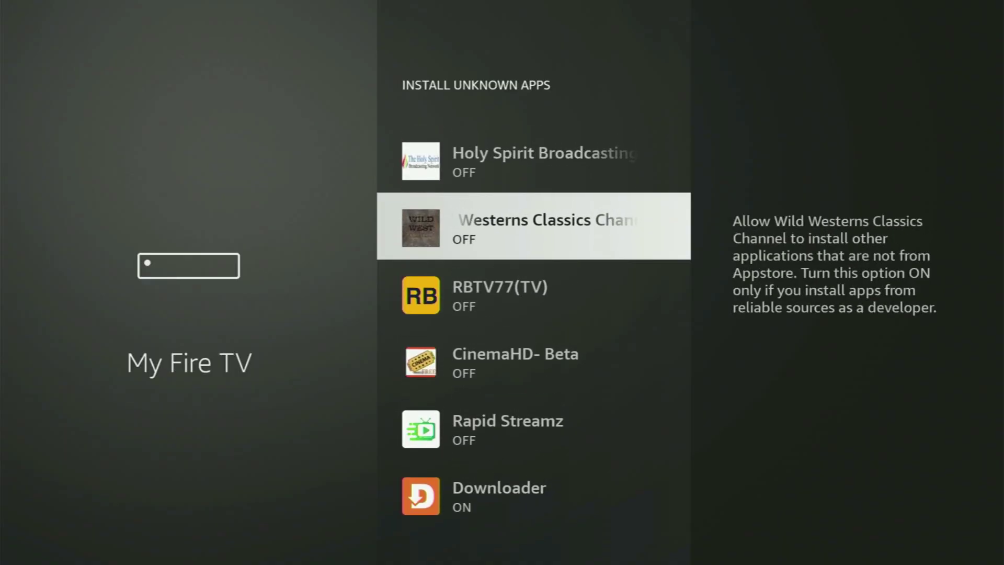
key("Up")
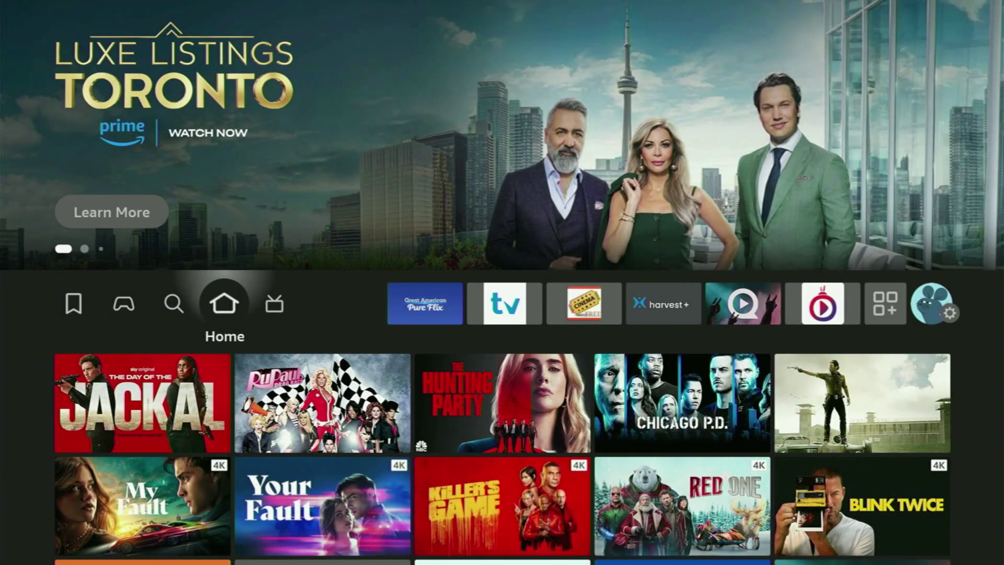
- Open the Your Apps & Channels library from the home row
key("Right")
key("Right")
key("Right")
key("Right")
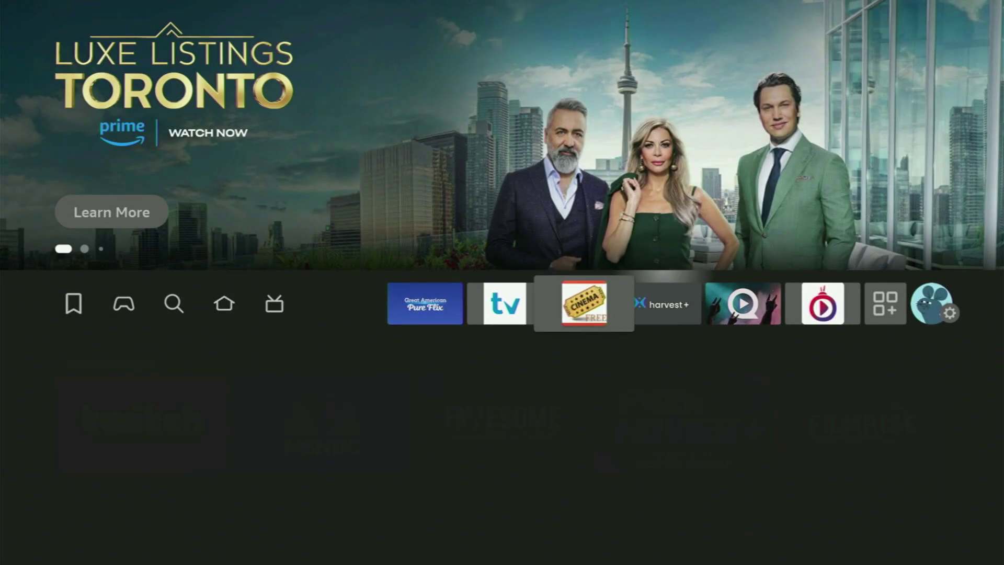
key("Right")
key("Right")
key("Right")
- Find the NordVPN tile in the app grid and launch it
key("Right")
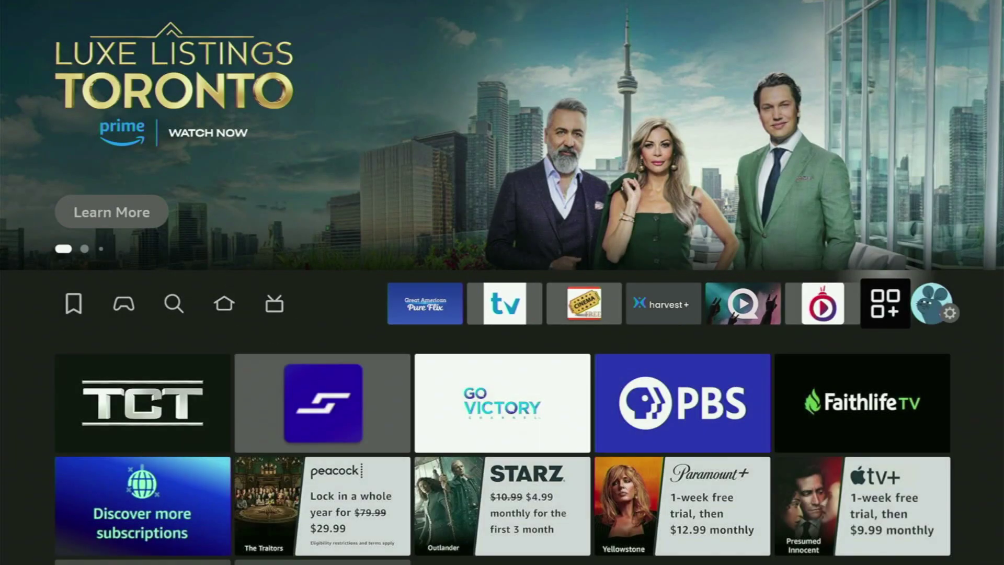
key("Return")
key("Right")
key("Right")
key("Right")
key("Right")
key("Right")
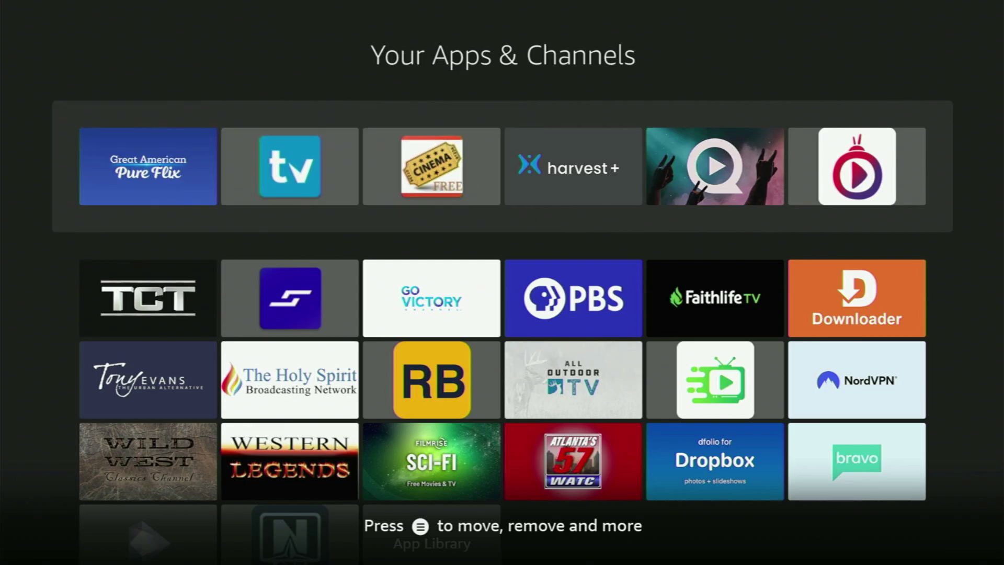
key("Down")
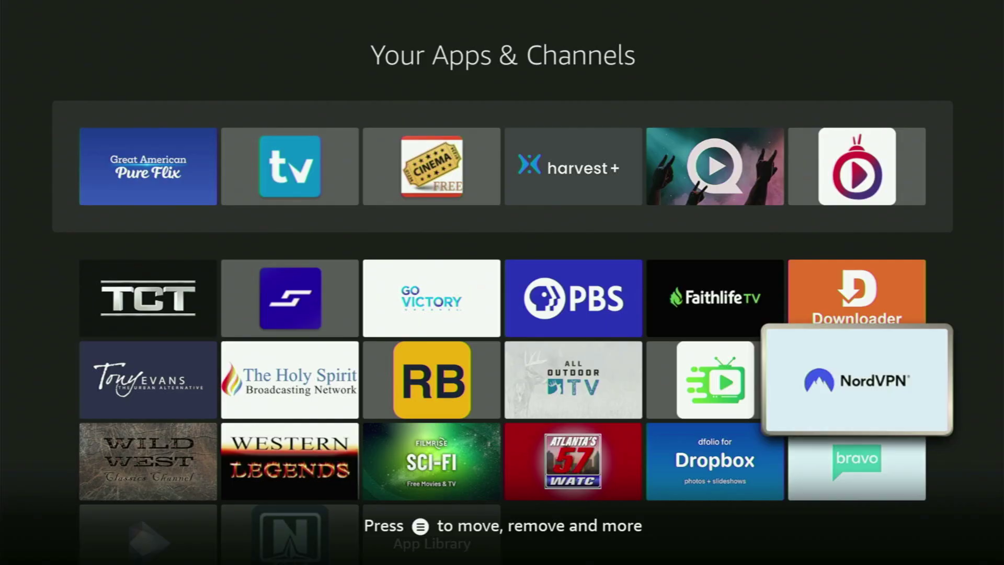
key("Down")
key("Left")
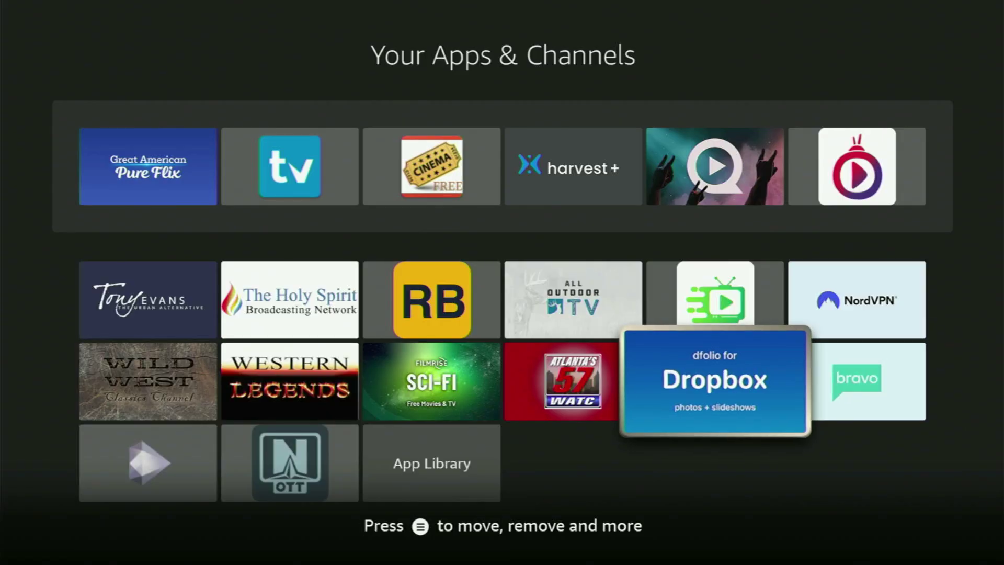
key("Left")
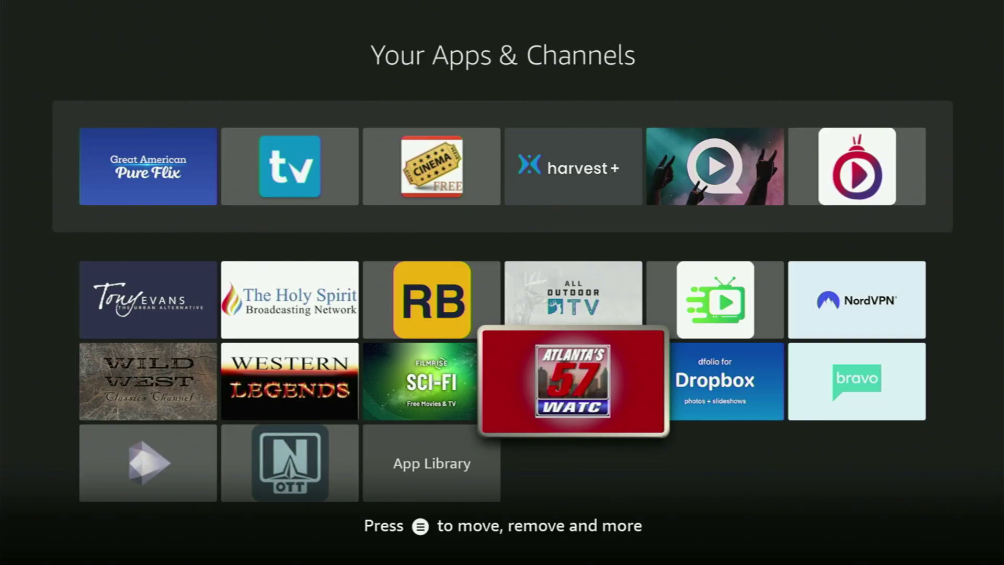
key("Up")
key("Up")
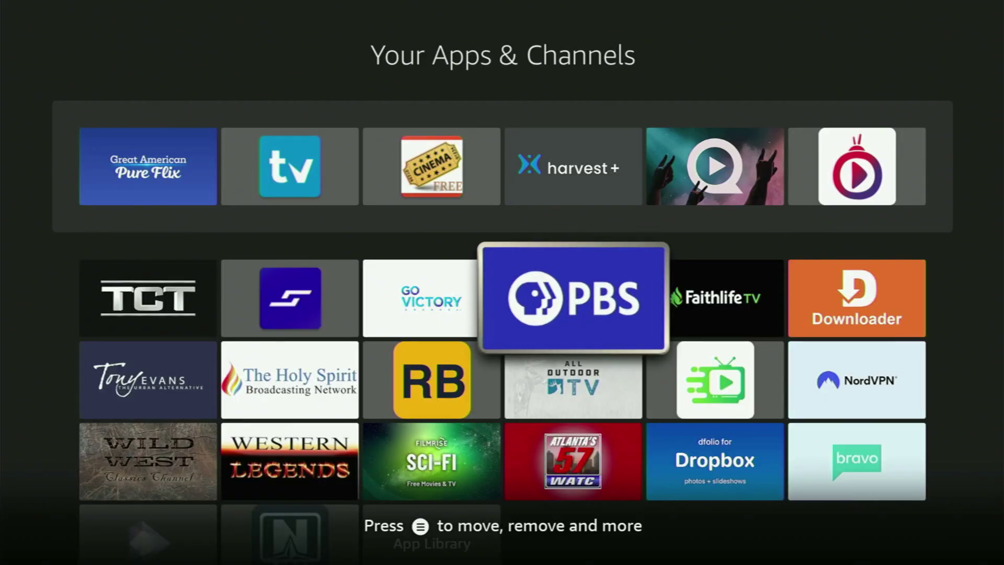
key("Down")
key("Left")
key("Right")
key("Right")
key("Right")
key("Return")
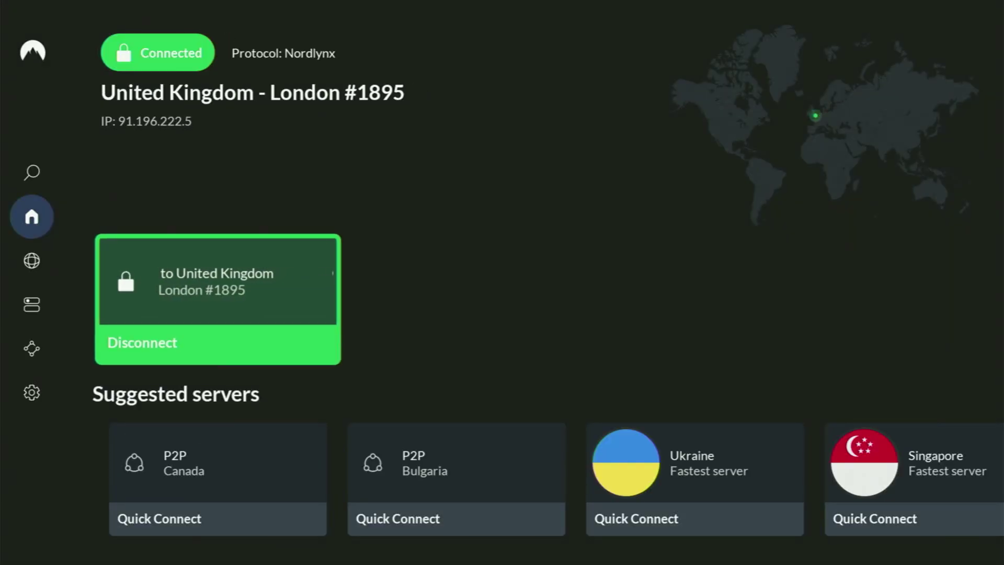
- Open NordVPN's Countries list from the sidebar and browse the country rows
key("Down")
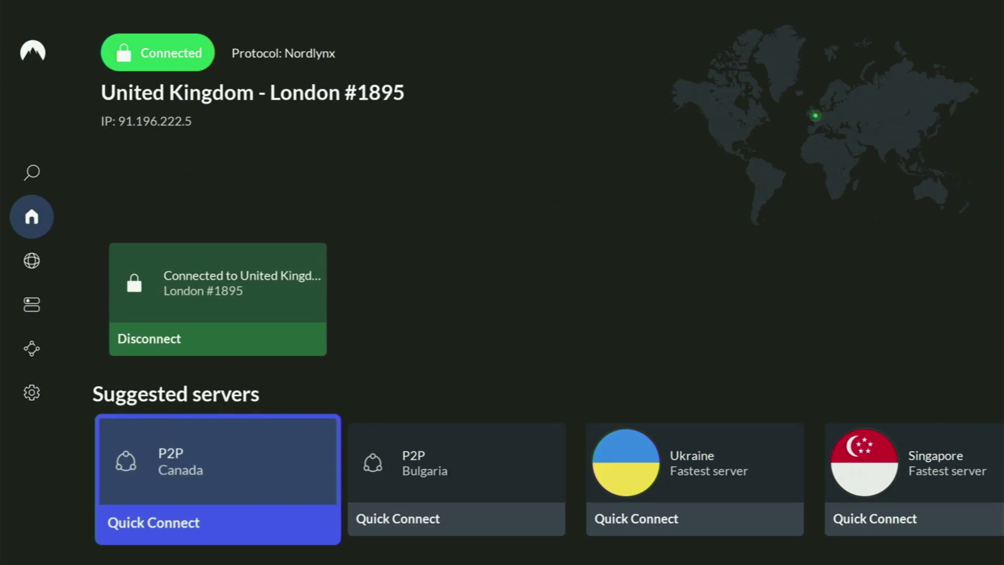
key("Left")
key("Down")
key("Right")
key("Down")
key("Down")
key("Down")
key("Down")
key("Down")
key("Down")
key("Down")
key("Down")
key("Down")
key("Down")
key("Down")
key("Down")
key("Down")
key("Down")
key("Down")
key("Down")
key("Down")
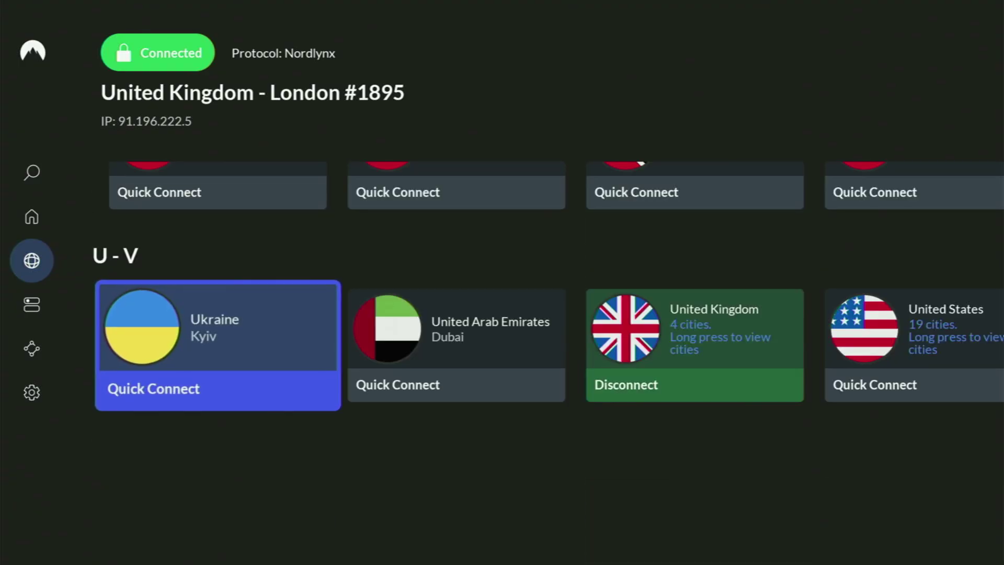
key("Right")
key("Right")
key("Right")
key("Right")
key("Right")
key("Right")
key("Right")
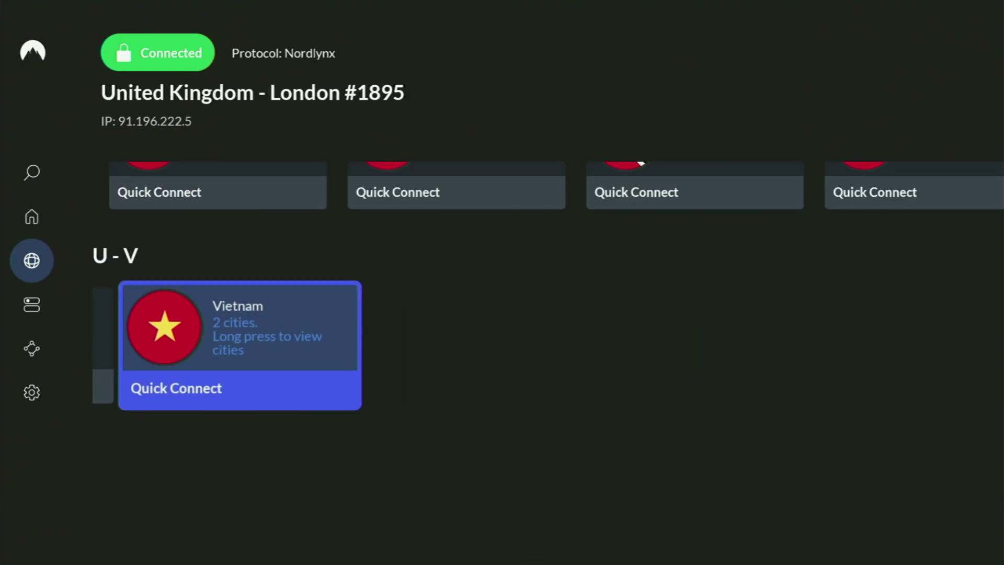
key("Up")
key("Up")
key("Up")
key("Up")
key("Up")
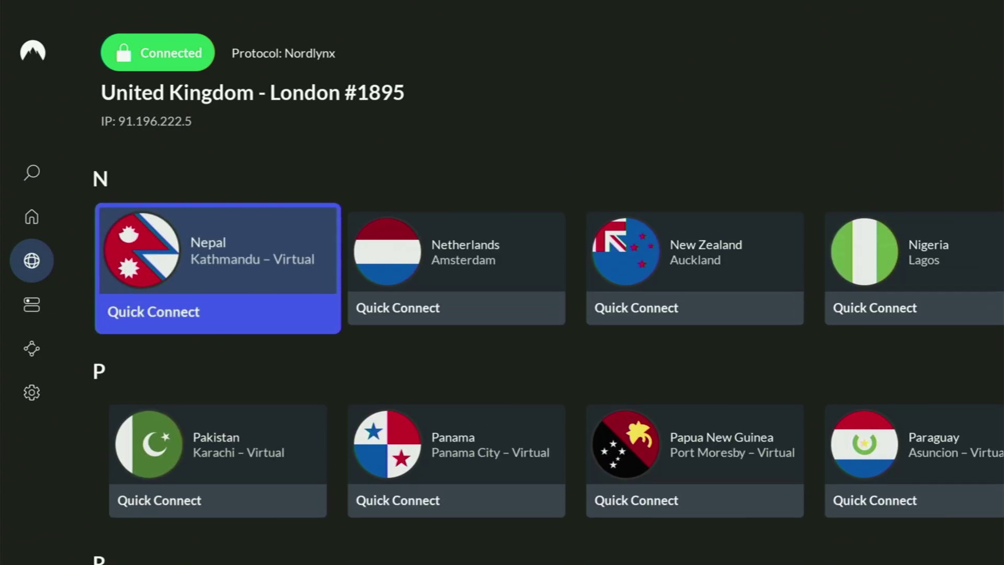
key("Up")
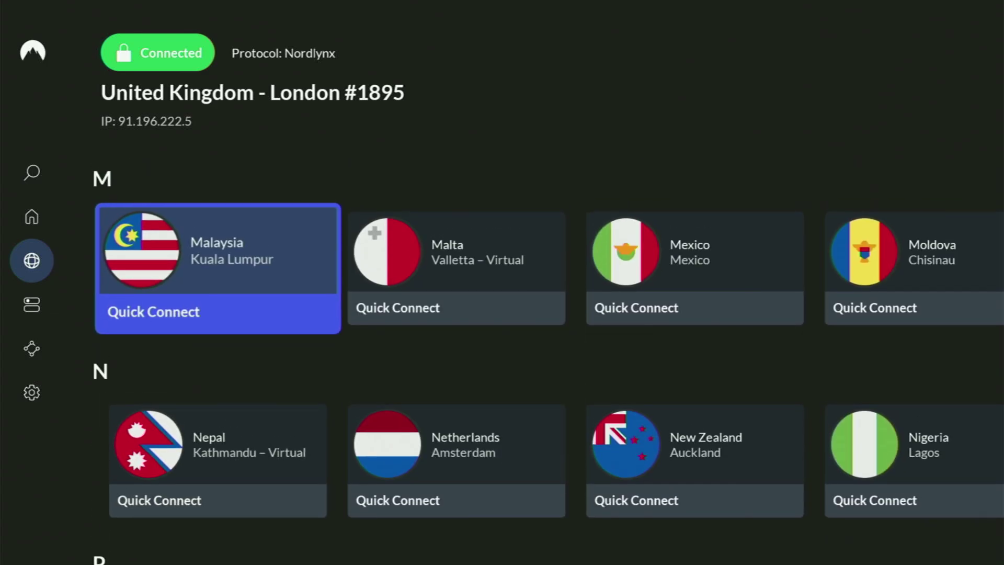
key("Up")
key("Up")
key("Up")
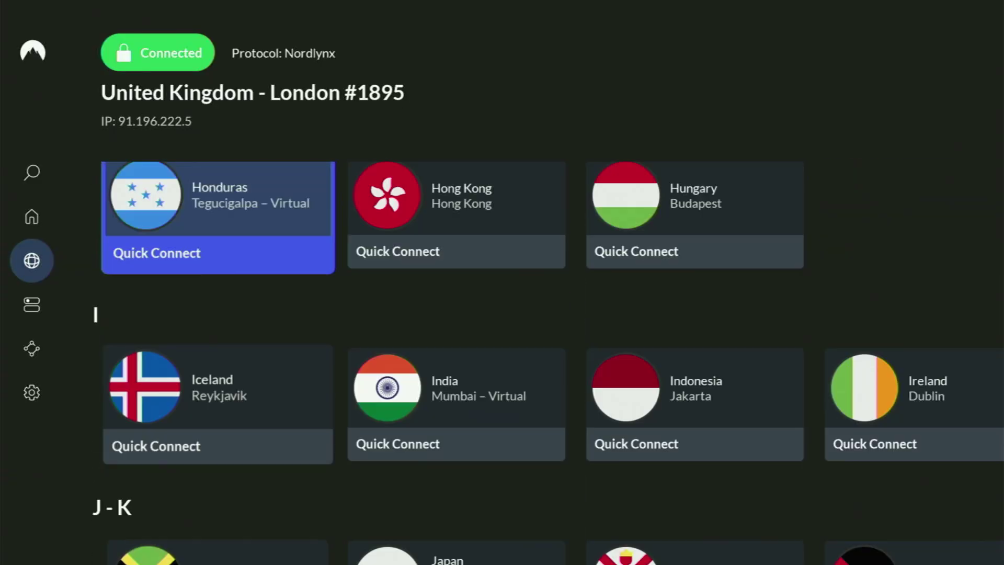
key("Left")
key("Down")
key("Right")
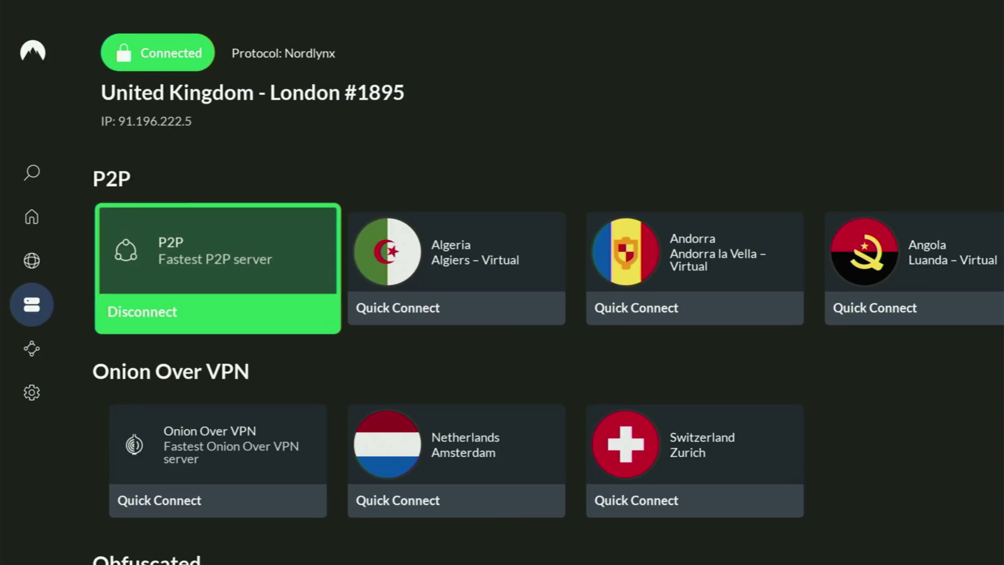
key("Right")
key("Right")
key("Return")
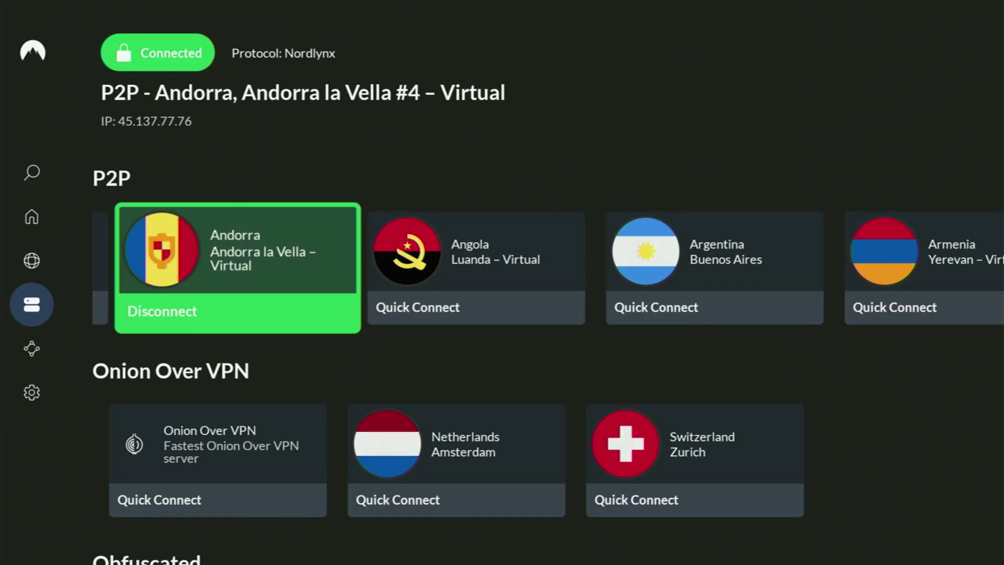
key("Right")
key("Right")
key("Right")
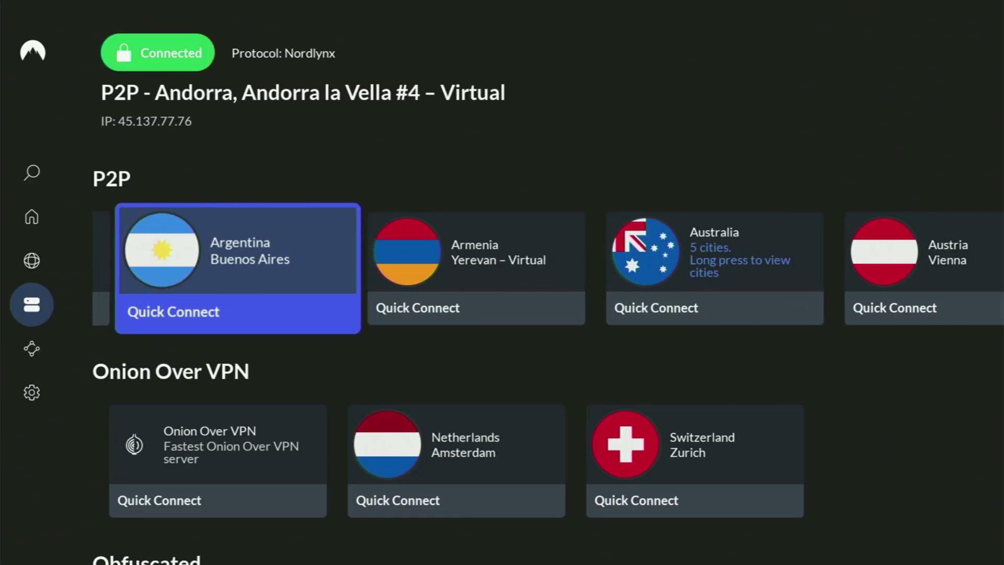
key("Right")
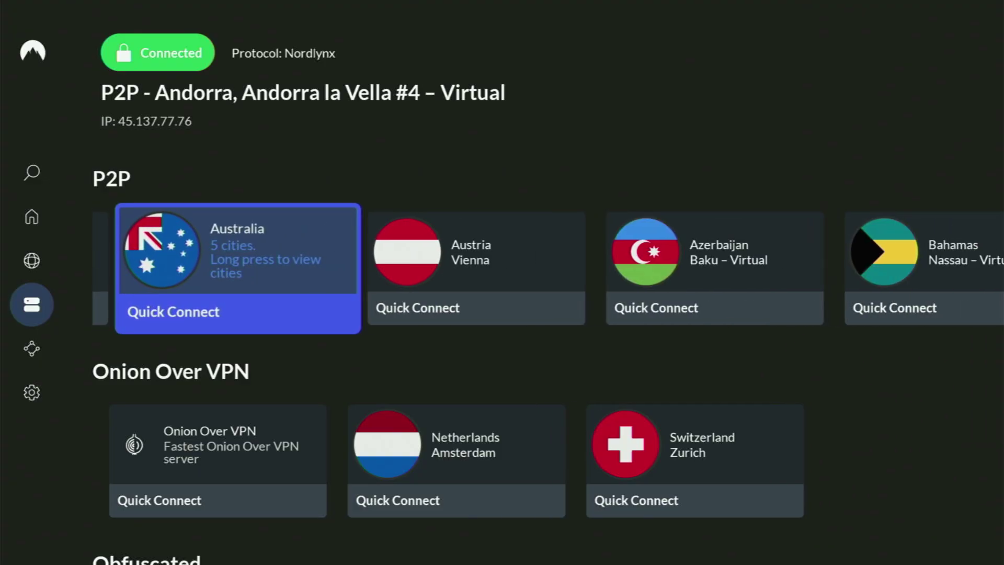
key("Right")
key("Right")
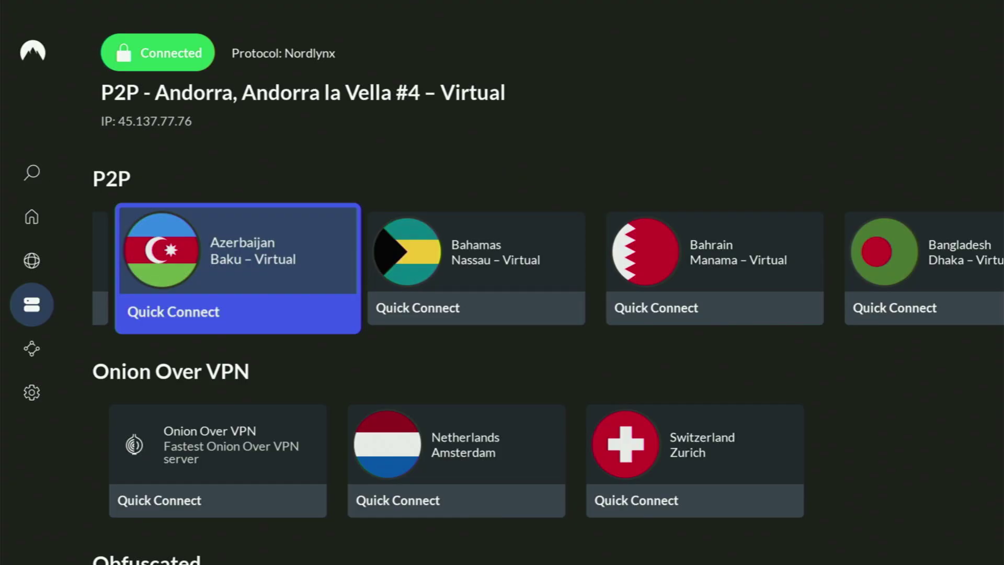
key("Right")
key("Right")
key("Right")
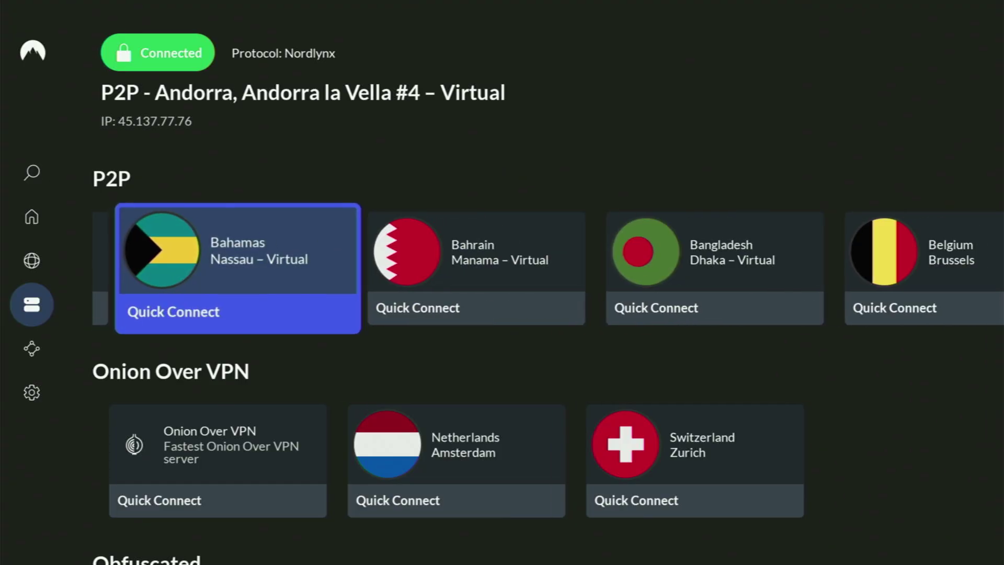
key("Right")
key("Right")
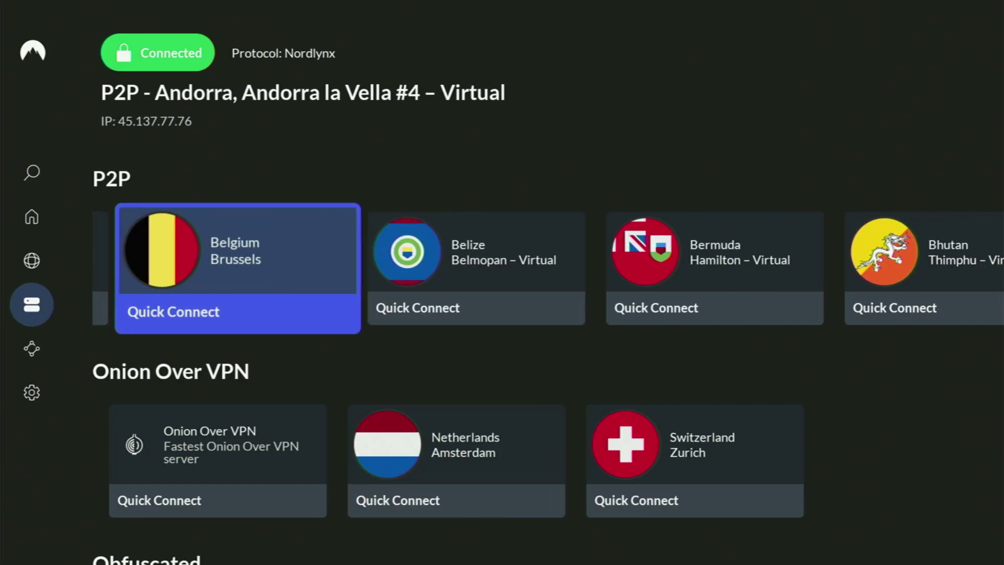
key("Right")
key("Right")
key("Right")
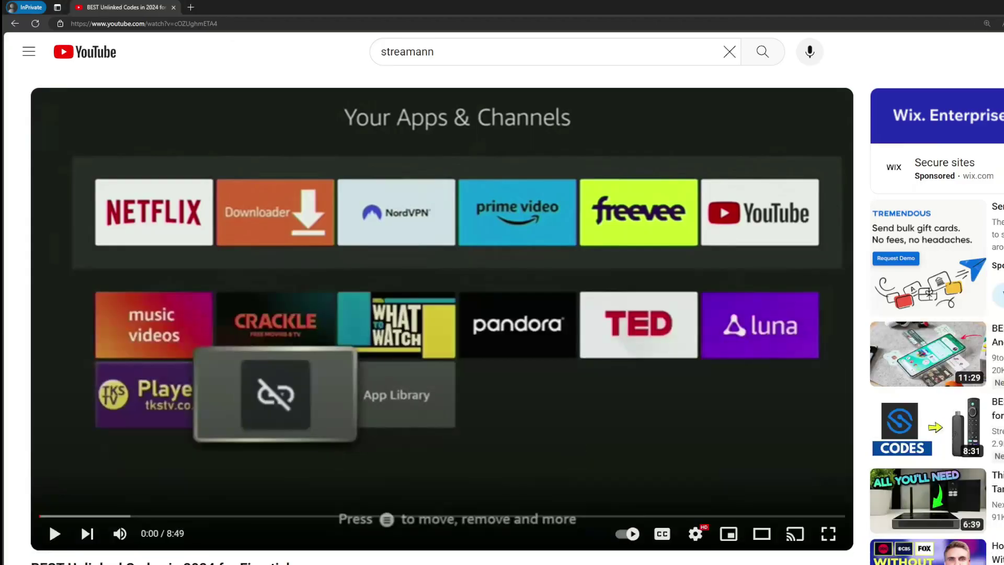
- Expand the video description and open the pinned comment's topvpnoffer.com NordVPN link
scroll(345, 314, "down", 7)
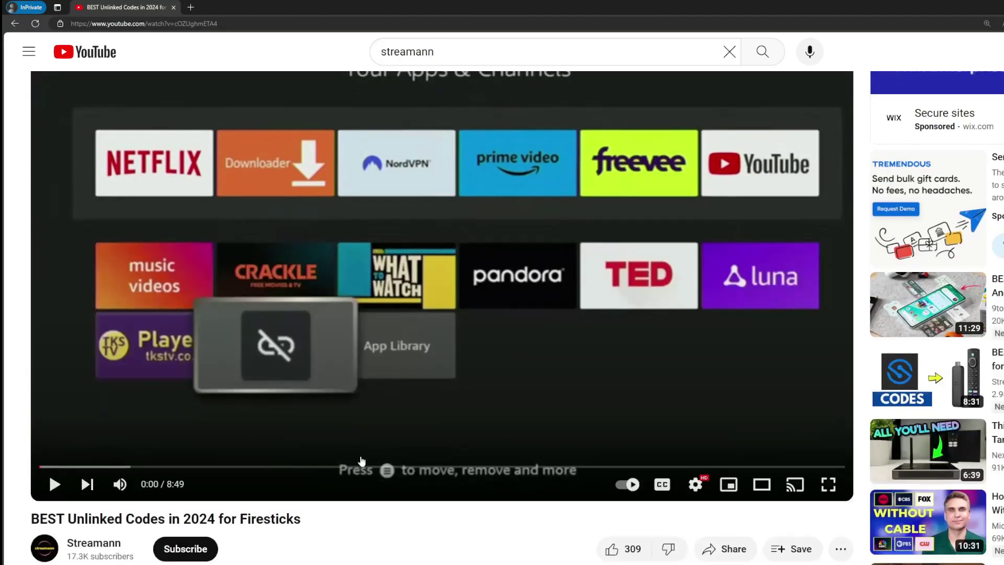
left_click(345, 325)
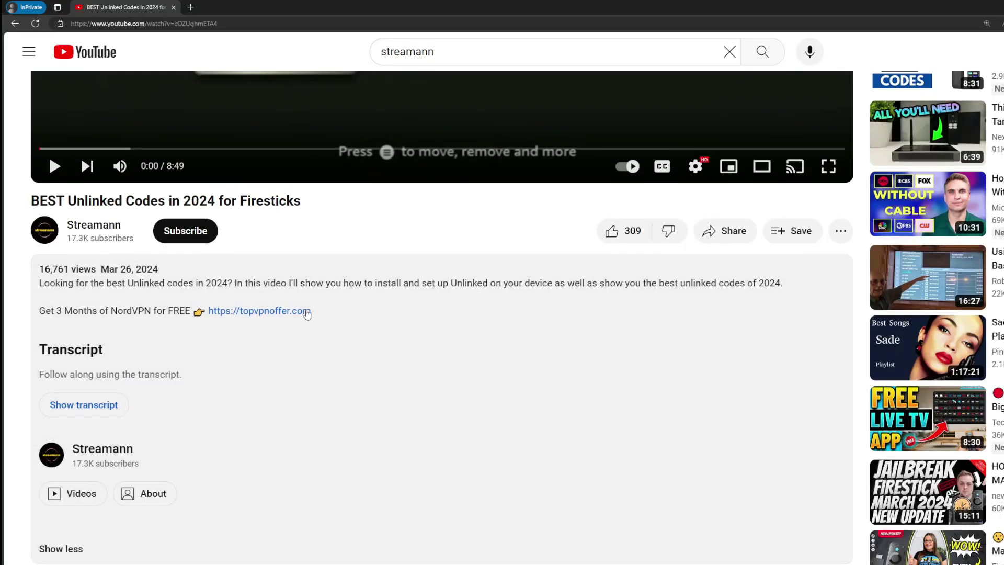
scroll(248, 328, "down", 2)
left_click_drag(345, 432, 242, 432)
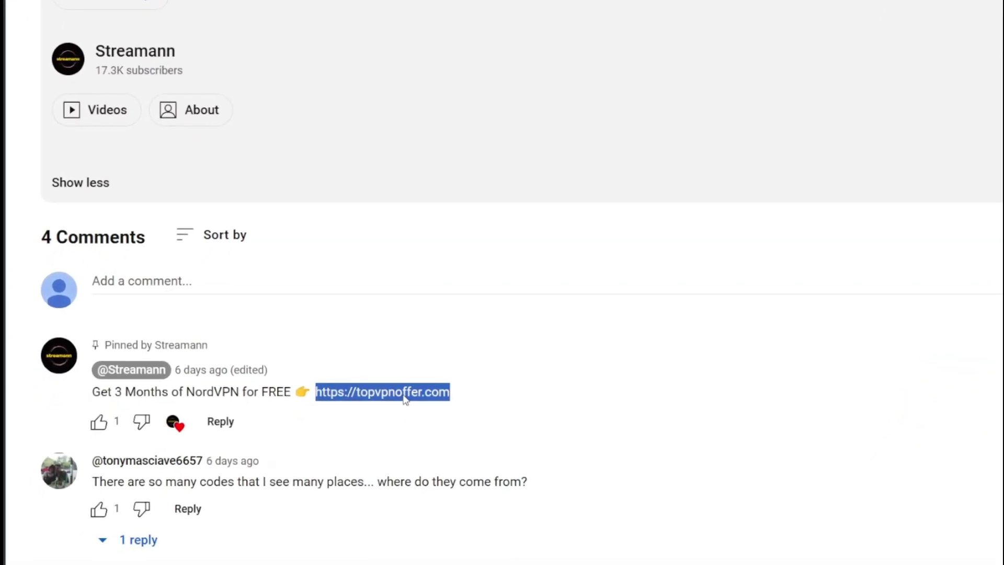
left_click(383, 405)
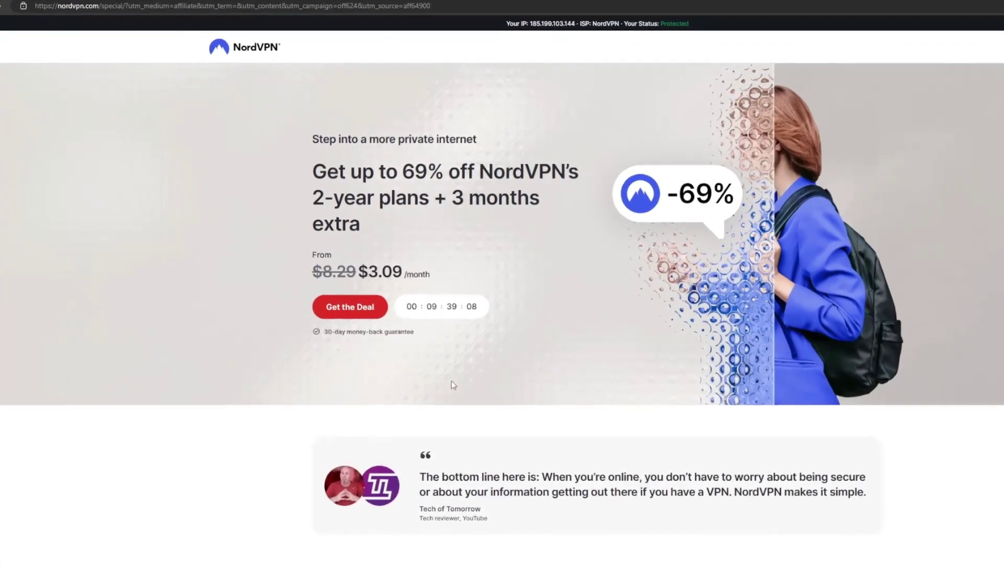
- Highlight the '3 months extra' headline on the NordVPN offer page
left_click_drag(445, 189, 551, 225)
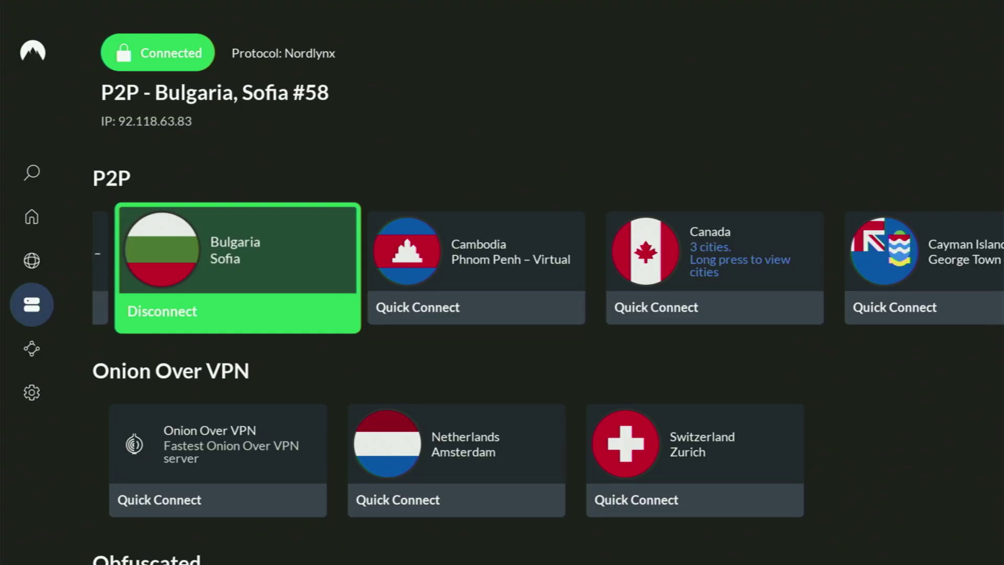
- Go from NordVPN to the home screen and launch Downloader from Your Apps & Channels
key("Home")
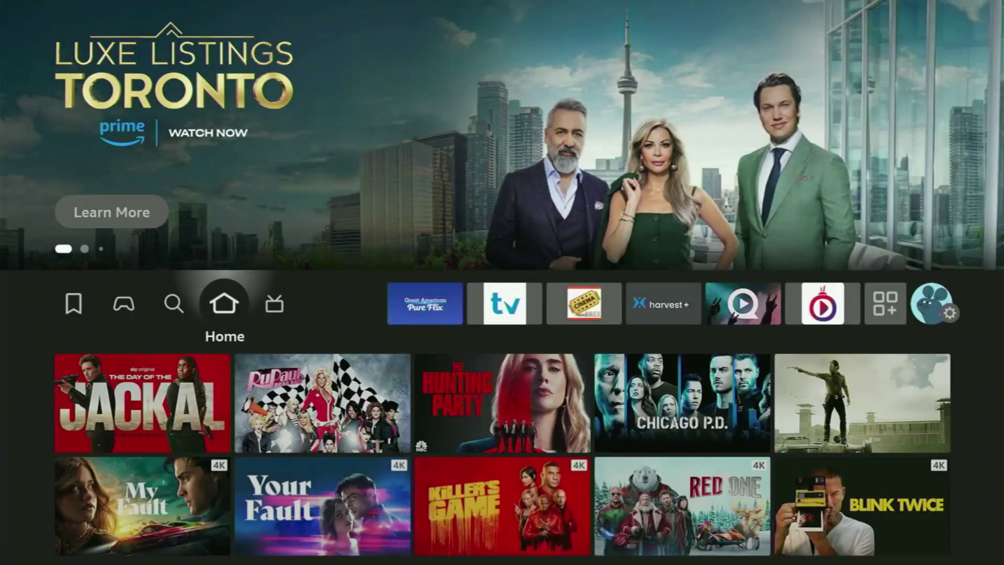
key("Right")
key("Right")
key("Right")
key("Right")
key("Right")
key("Right")
key("Right")
key("Right")
key("Right")
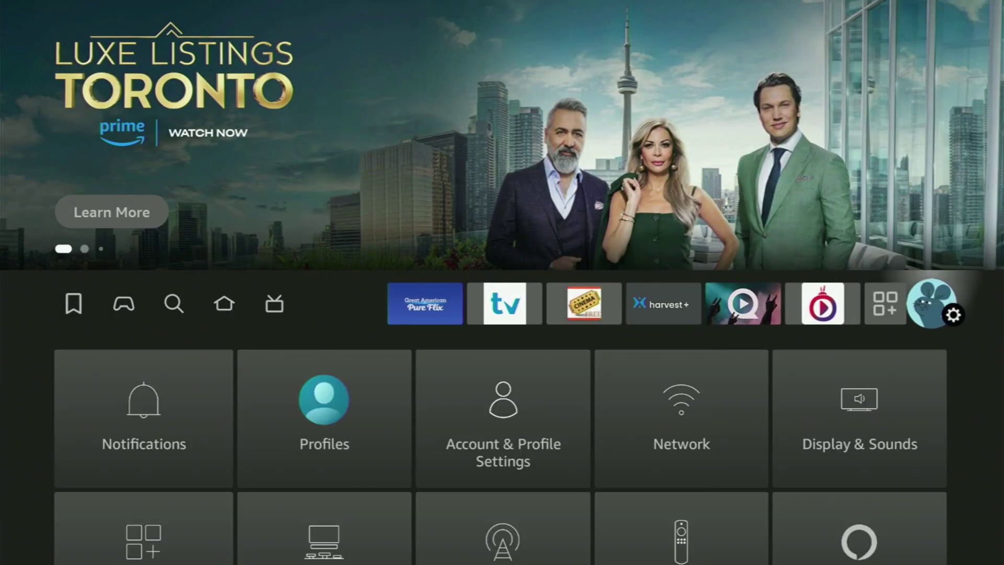
key("Left")
key("Return")
key("Right")
key("Right")
key("Right")
key("Right")
key("Right")
key("Return")
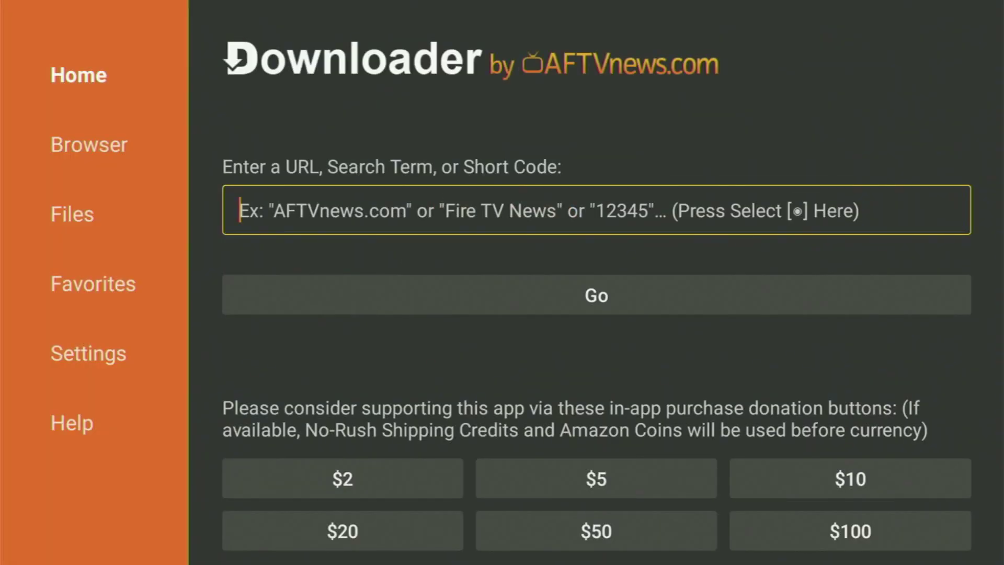
- Enter the short code 474318 in Downloader's URL field with the on-screen keyboard and submit it
key("Return")
key("Up")
key("Right")
key("Right")
key("Right")
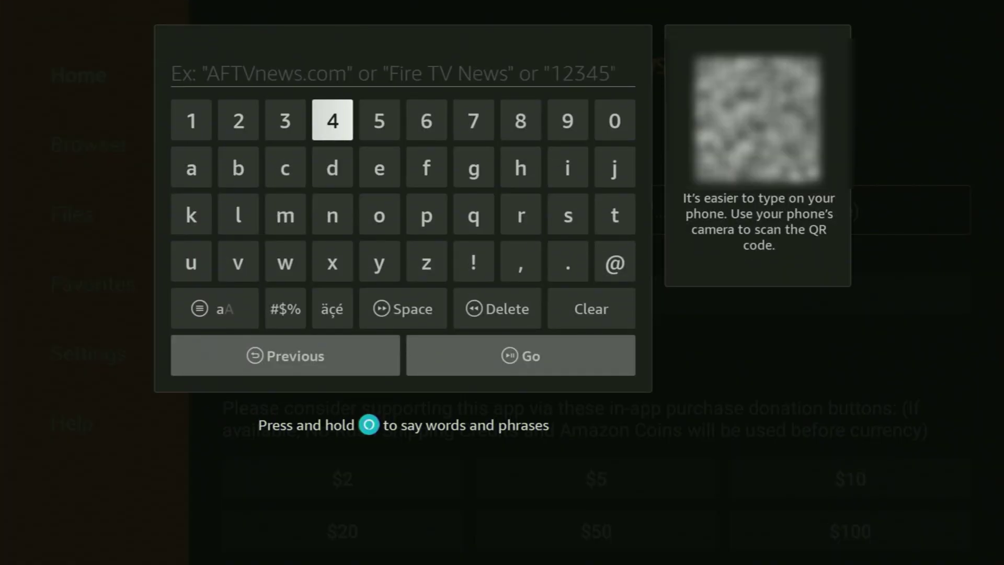
key("Return")
key("Right")
key("Right")
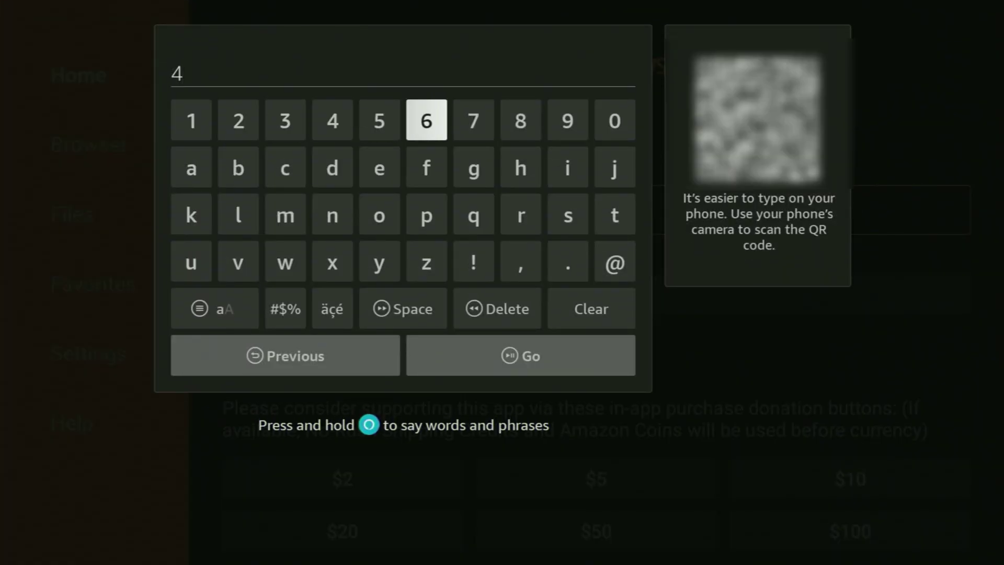
key("Right")
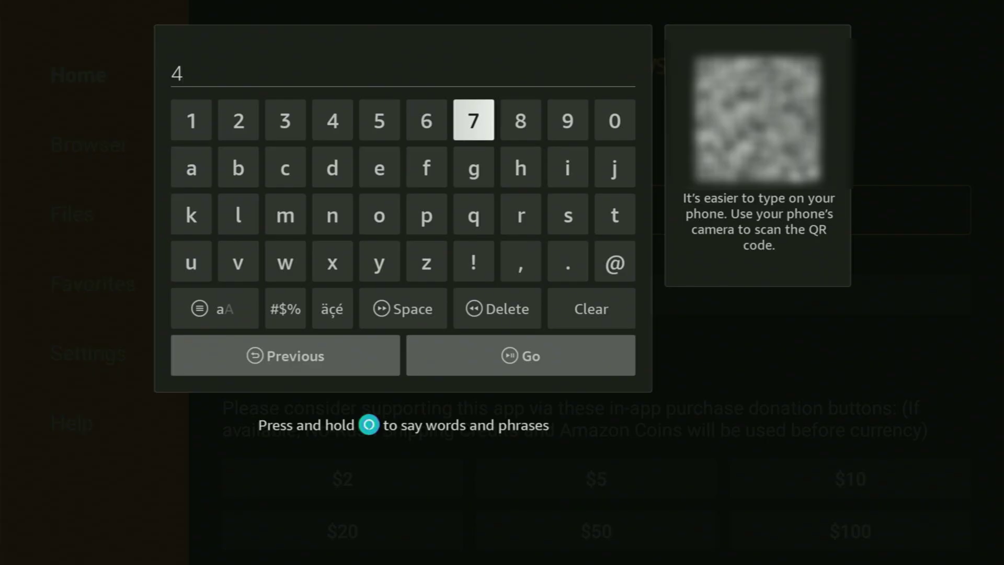
key("Return")
key("Left")
key("Left")
key("Left")
key("Return")
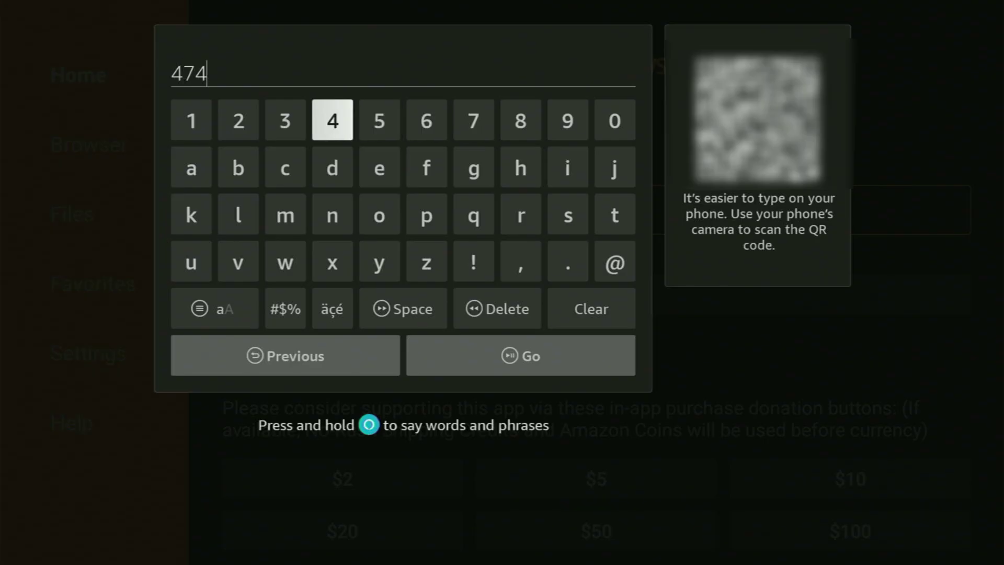
key("Left")
key("Return")
key("Left")
key("Left")
key("Return")
key("Right")
key("Right")
key("Right")
key("Right")
key("Right")
key("Right")
key("Right")
key("Return")
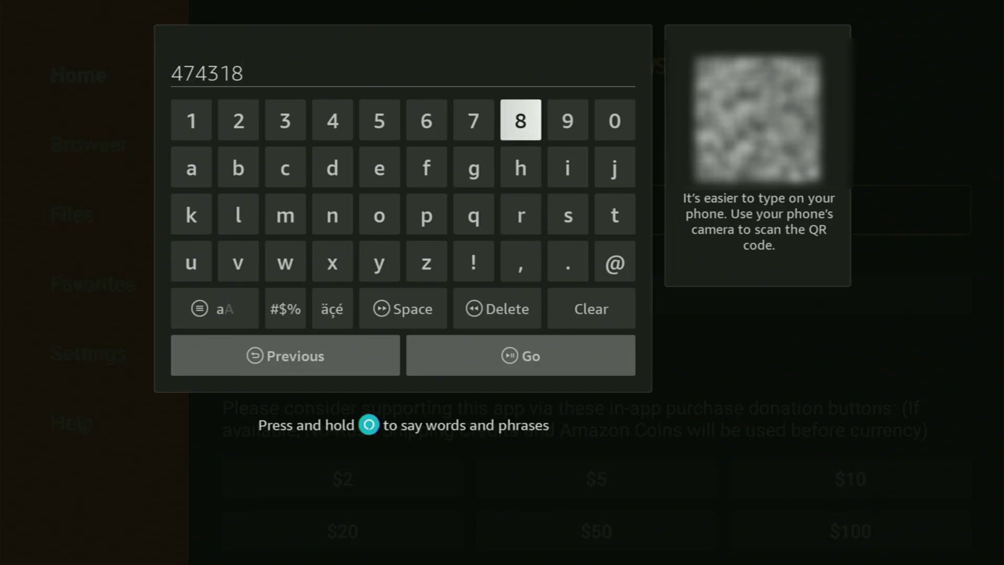
key("Down")
key("Down")
key("Down")
key("Down")
key("Down")
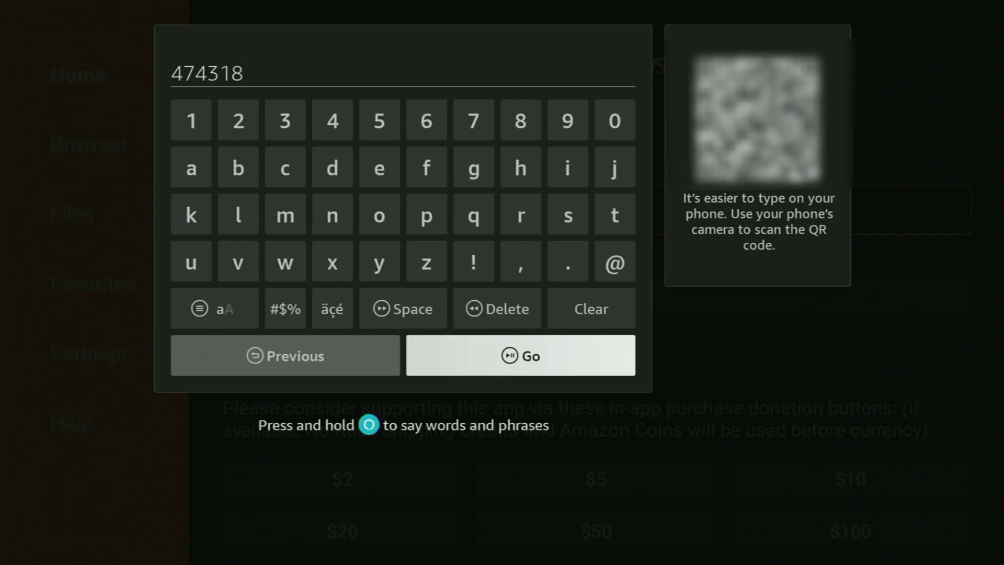
key("Return")
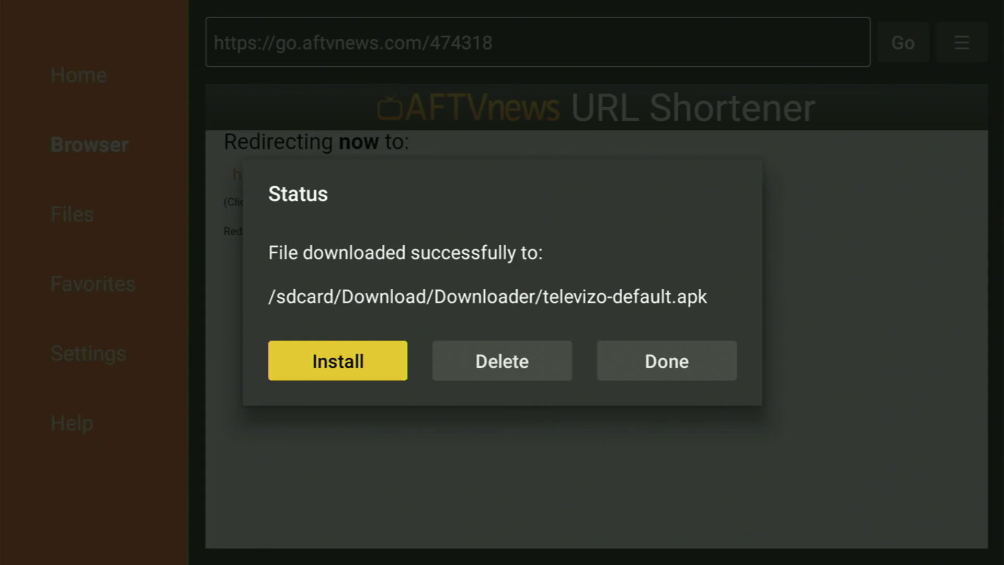
- Install the downloaded televizo-default.apk and finish with Done, without opening Televizo
key("Return")
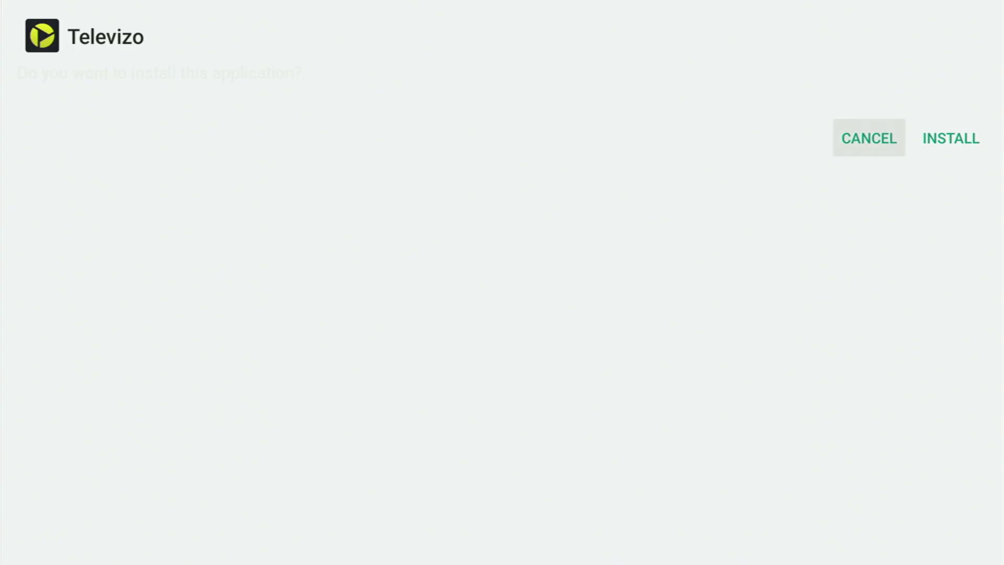
key("Right")
key("Return")
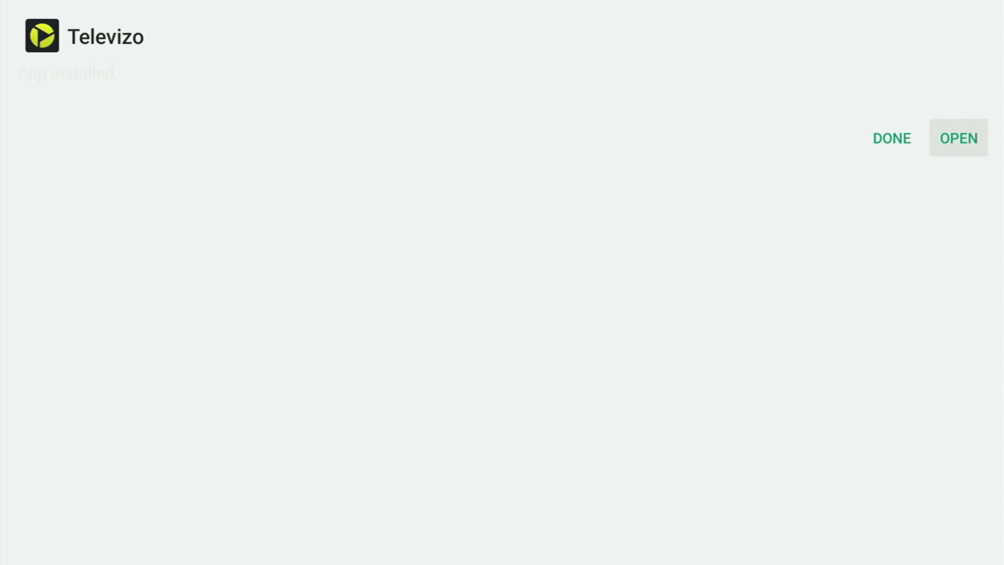
key("Left")
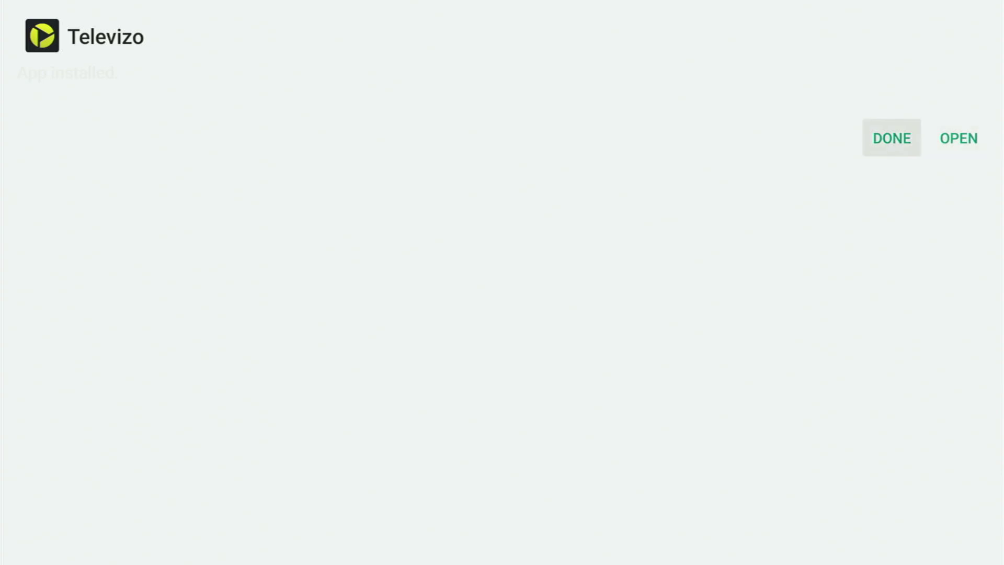
key("Return")
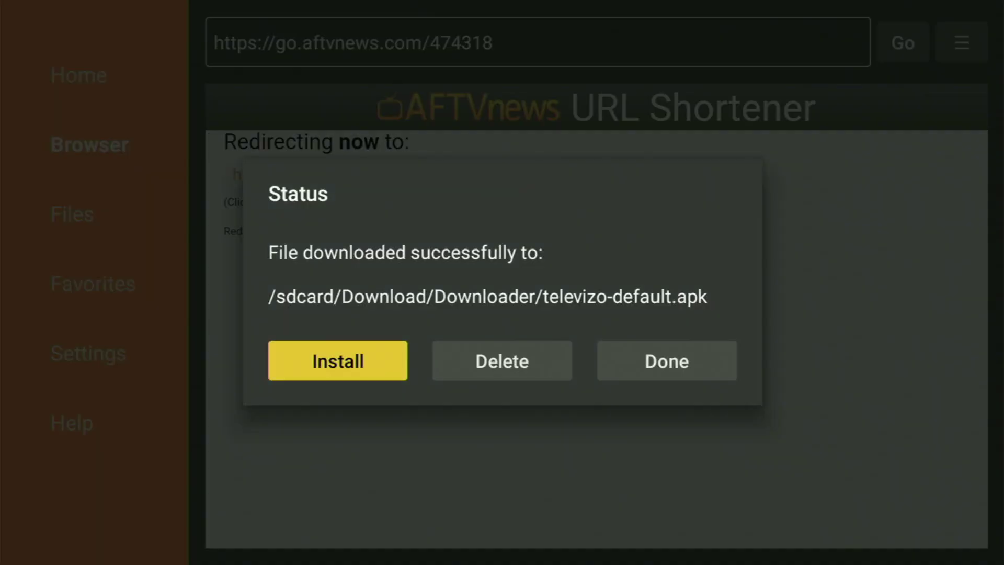
- Delete televizo-default.apk from Downloader and return to the Fire TV home screen
key("Right")
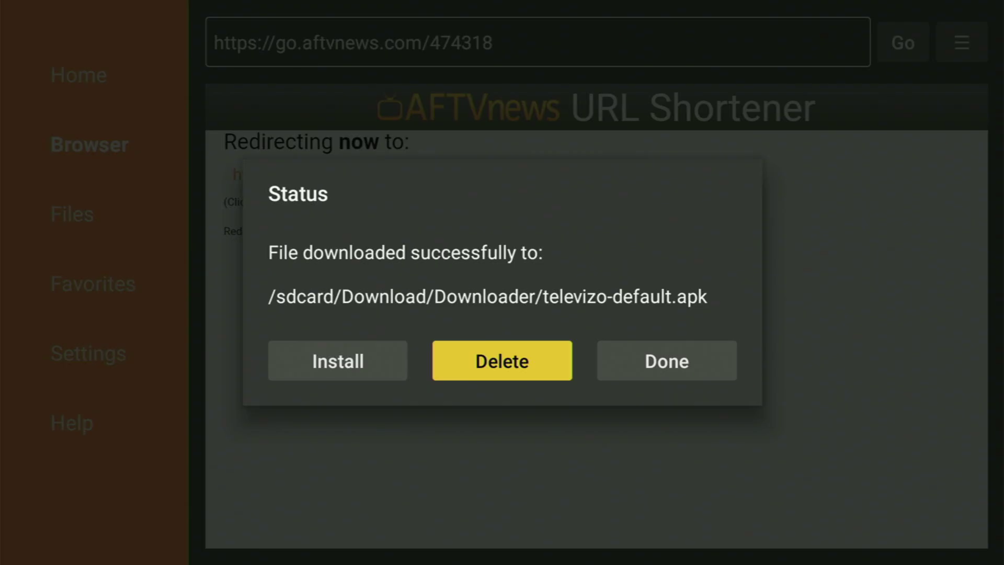
key("Return")
key("Left")
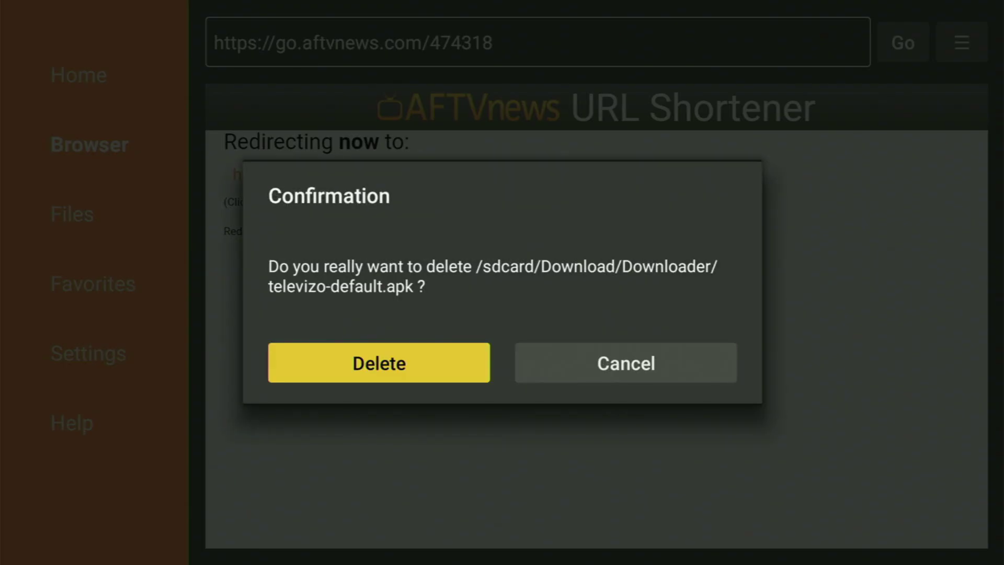
key("Return")
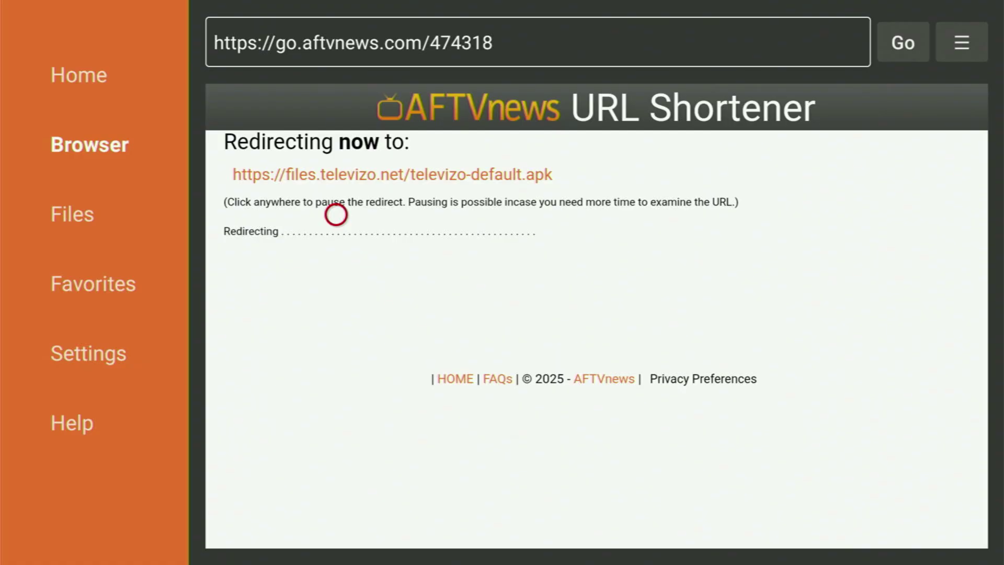
key("Home")
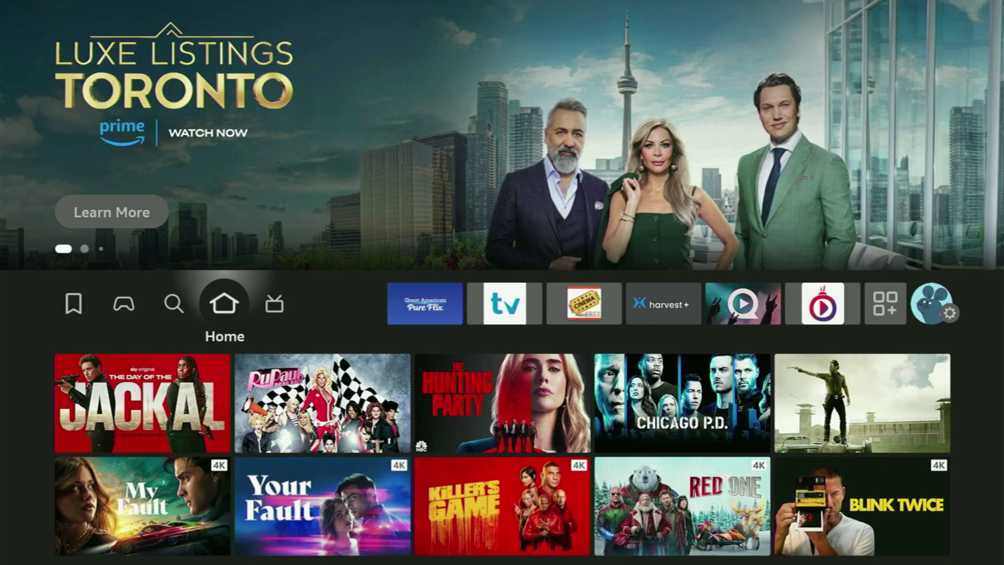
- Browse the Next up for you row, then open the full installed apps list
key("Down")
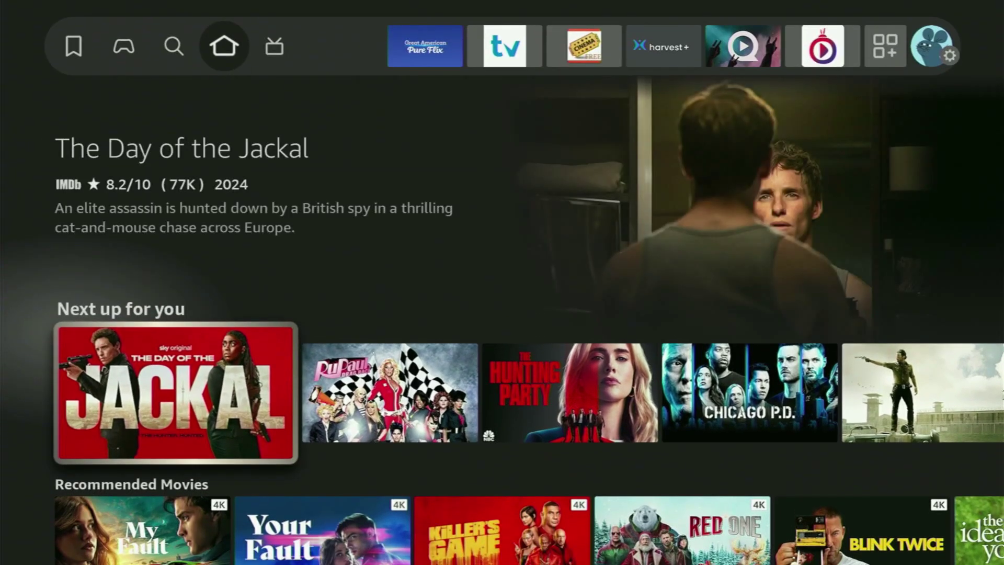
key("Right")
key("Right")
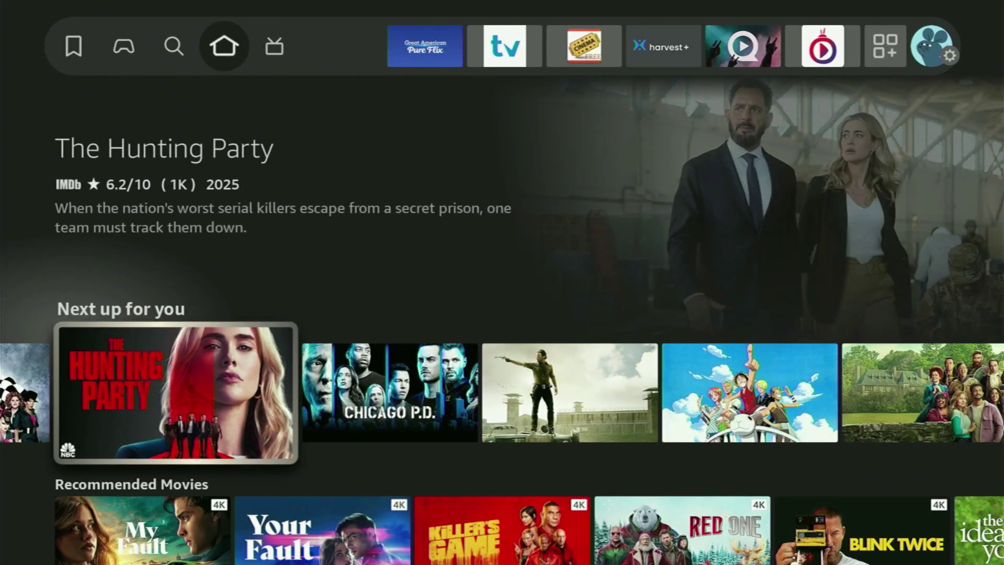
key("Right")
key("Right")
key("Right")
key("Right")
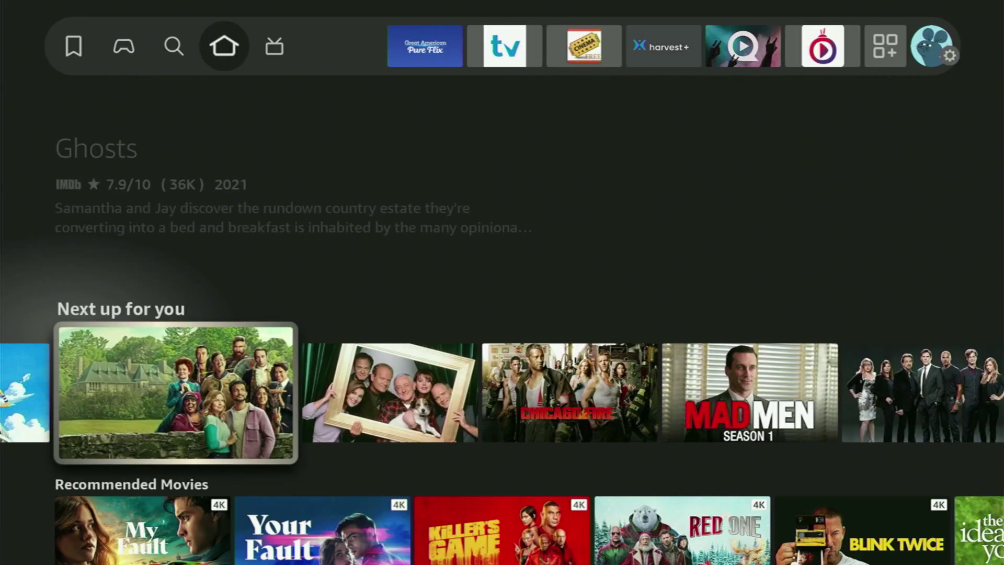
key("Up")
key("Right")
key("Right")
key("Right")
key("Right")
key("Right")
key("Right")
key("Right")
key("Right")
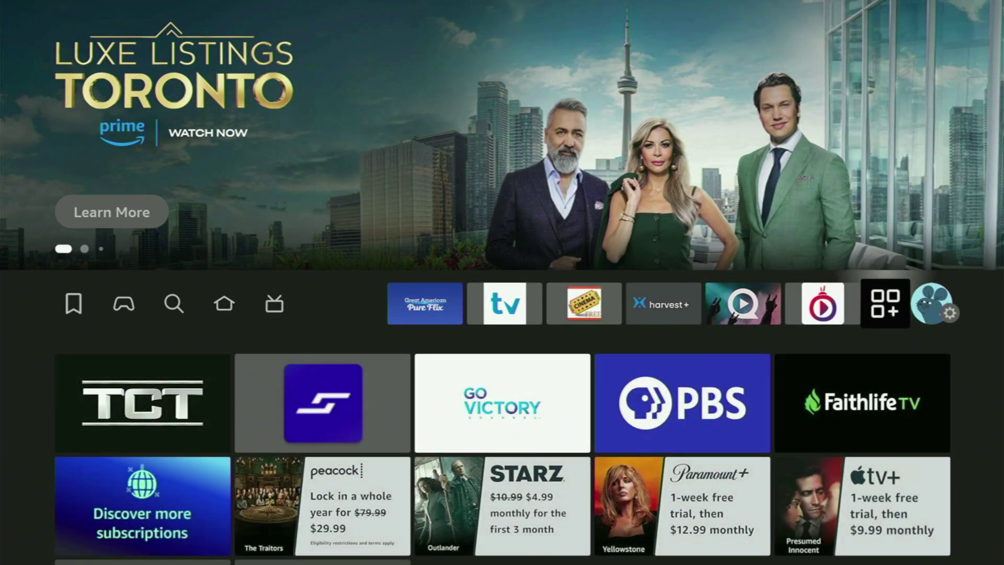
key("Return")
- Move the Televizo tile to the front of Your Apps & Channels using its Menu options
key("Down")
key("Down")
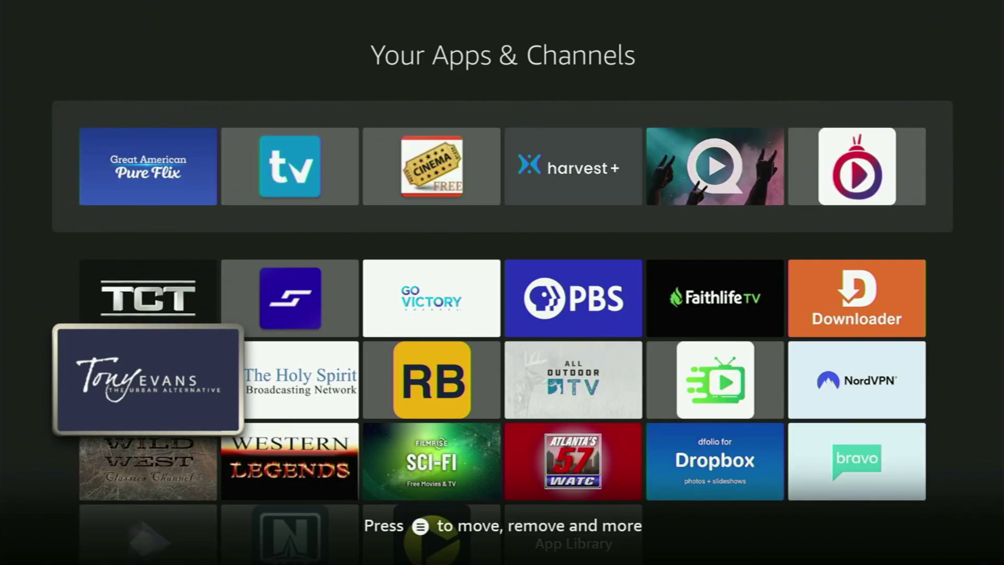
key("Down")
key("Down")
key("Right")
key("Right")
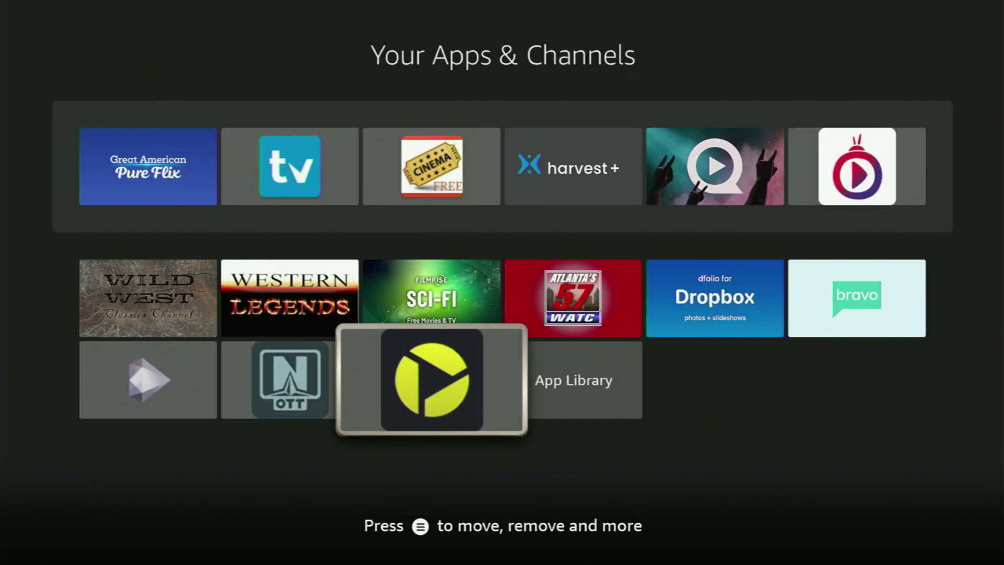
key("Menu")
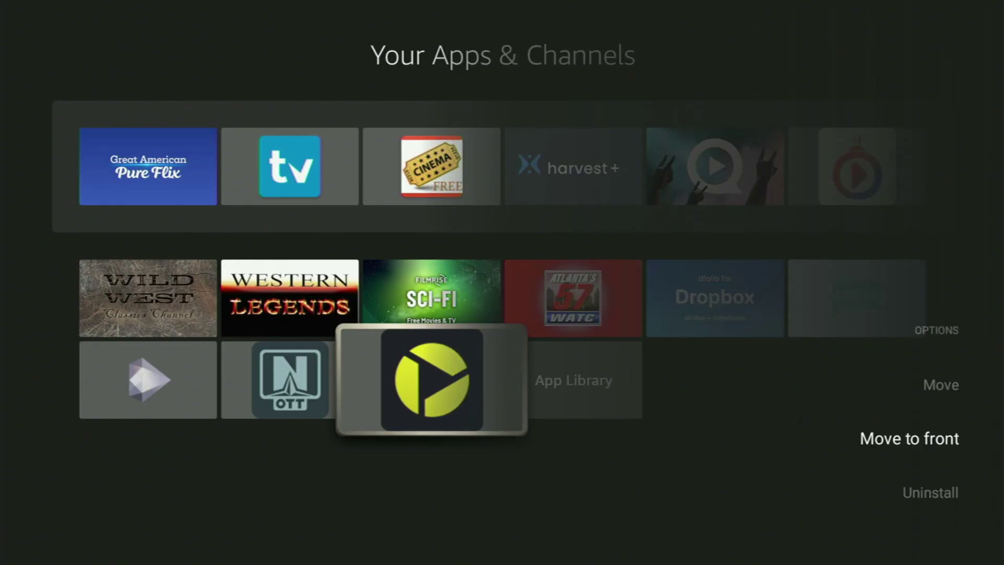
key("Return")
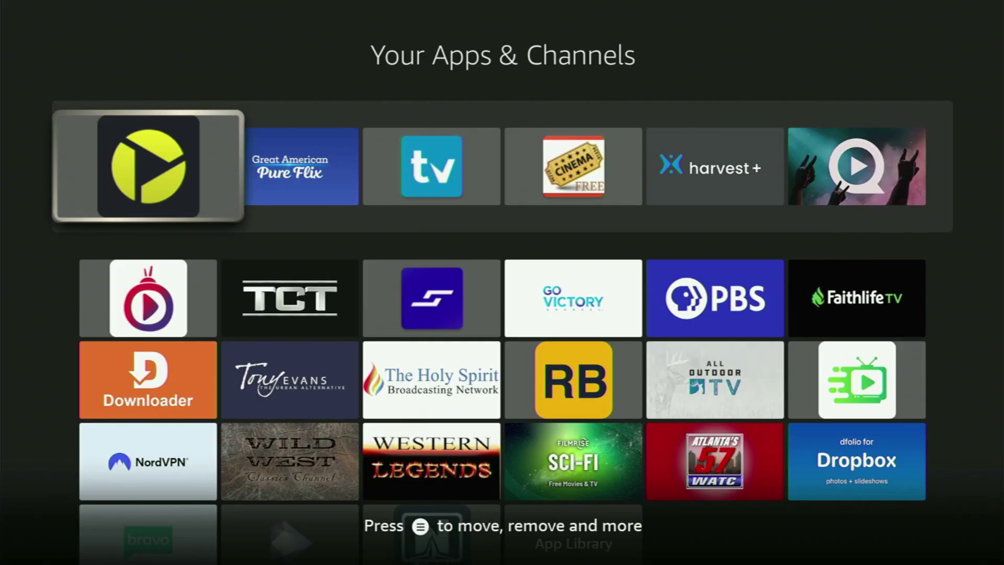
key("Right")
key("Down")
key("Down")
key("Down")
key("Left")
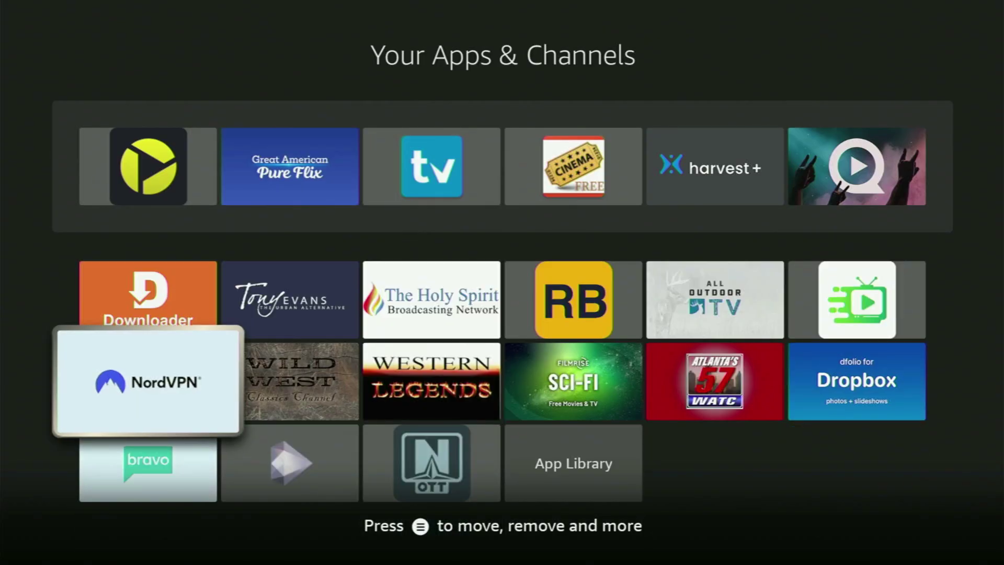
key("Up")
key("Up")
key("Up")
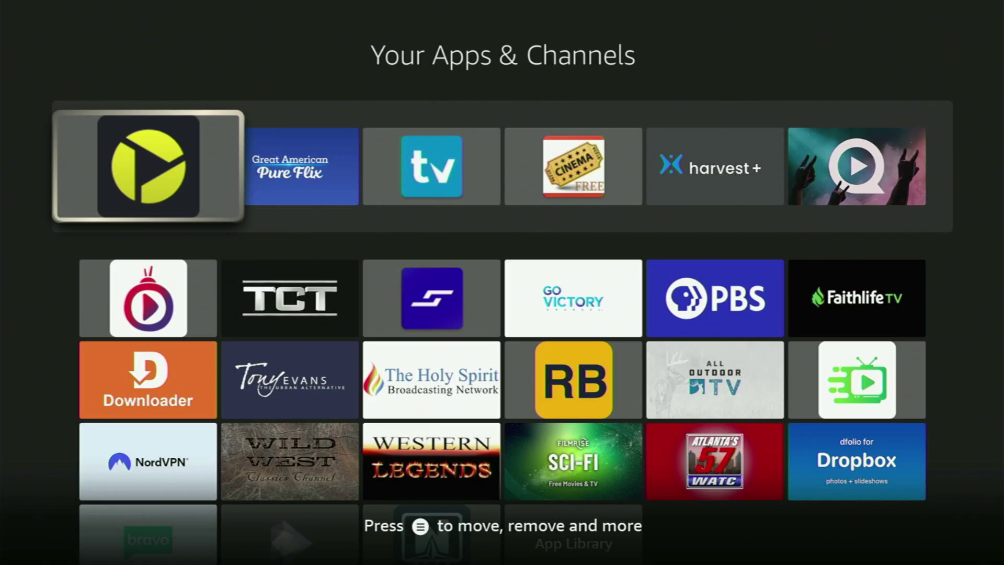
- Launch Televizo and open the New M3U playlist form from Create playlist
key("Return")
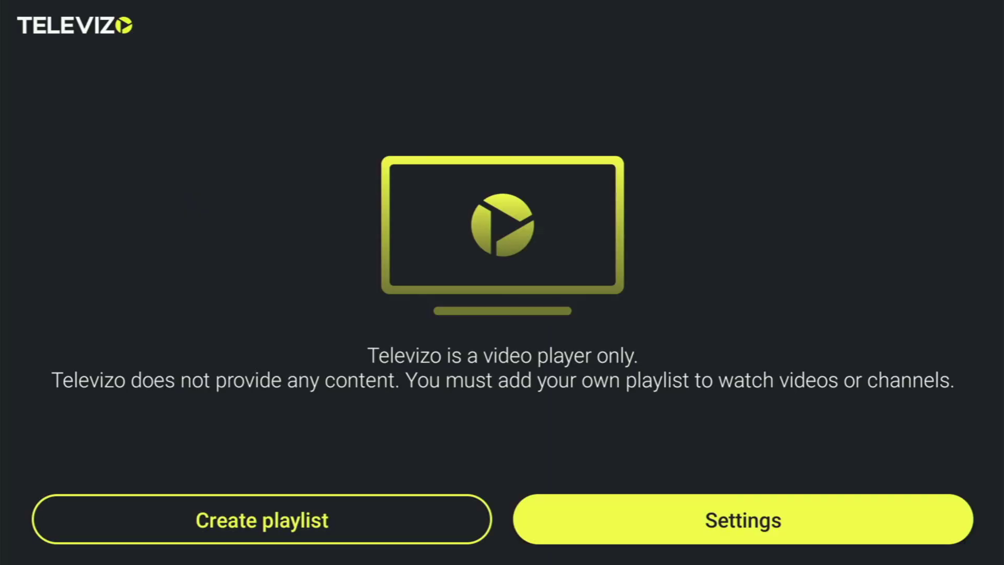
key("Return")
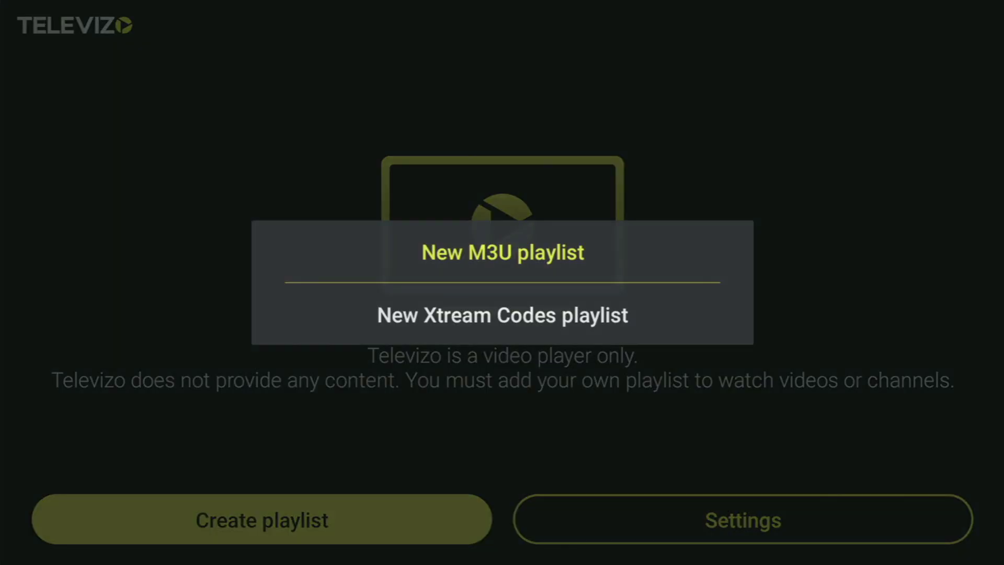
key("Down")
key("Up")
key("Down")
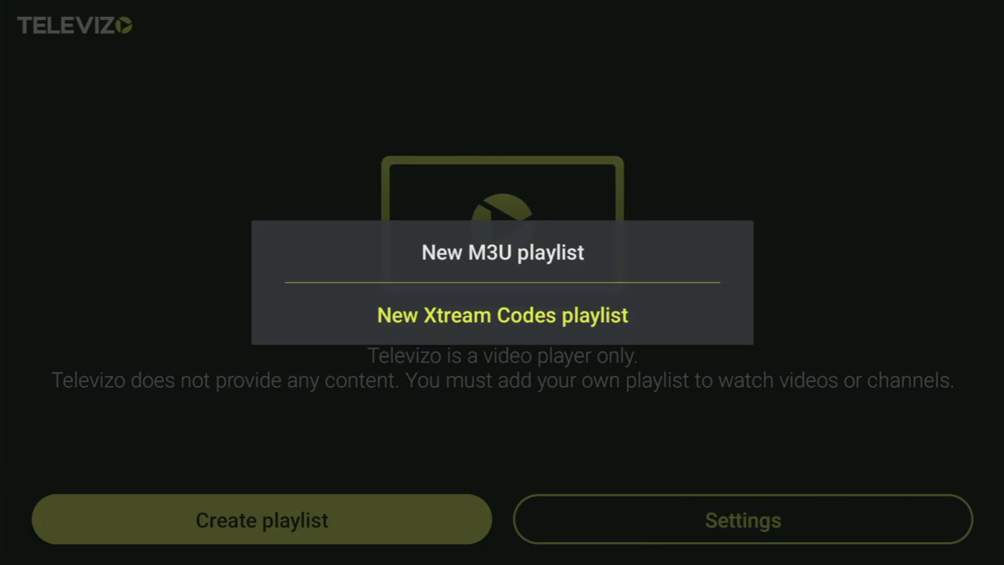
key("Up")
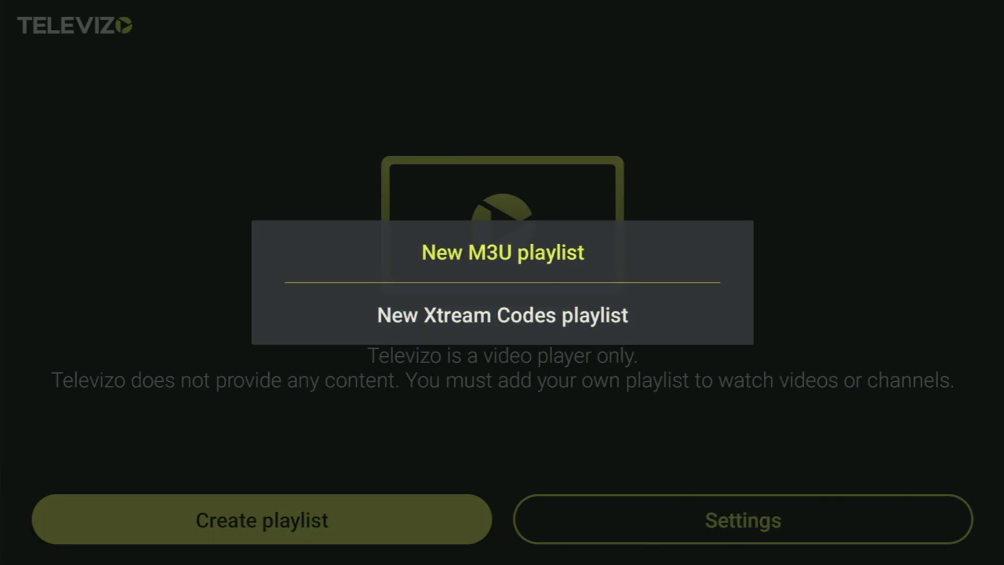
key("Return")
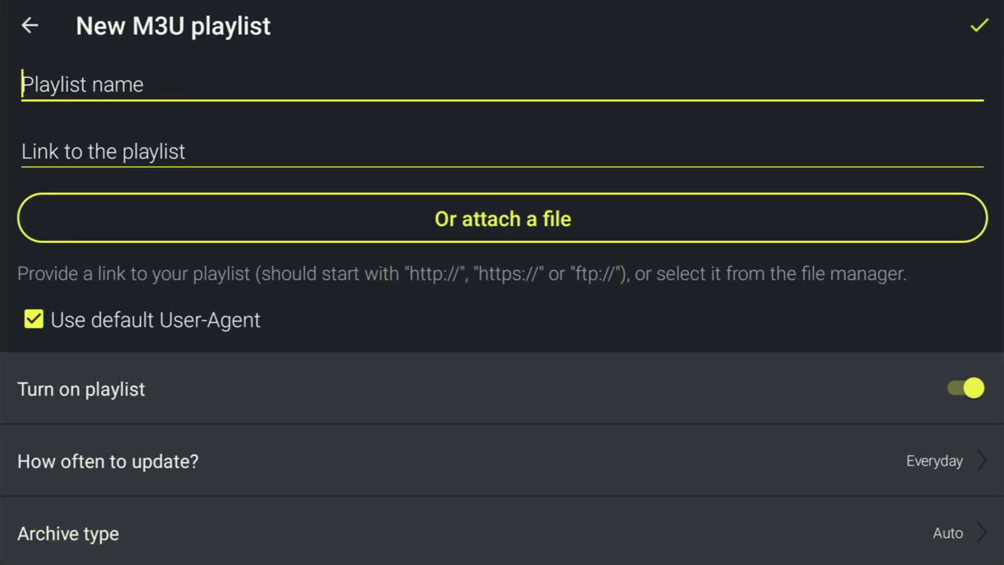
- Step through the M3U form's link and file fields, then leave without saving
key("Down")
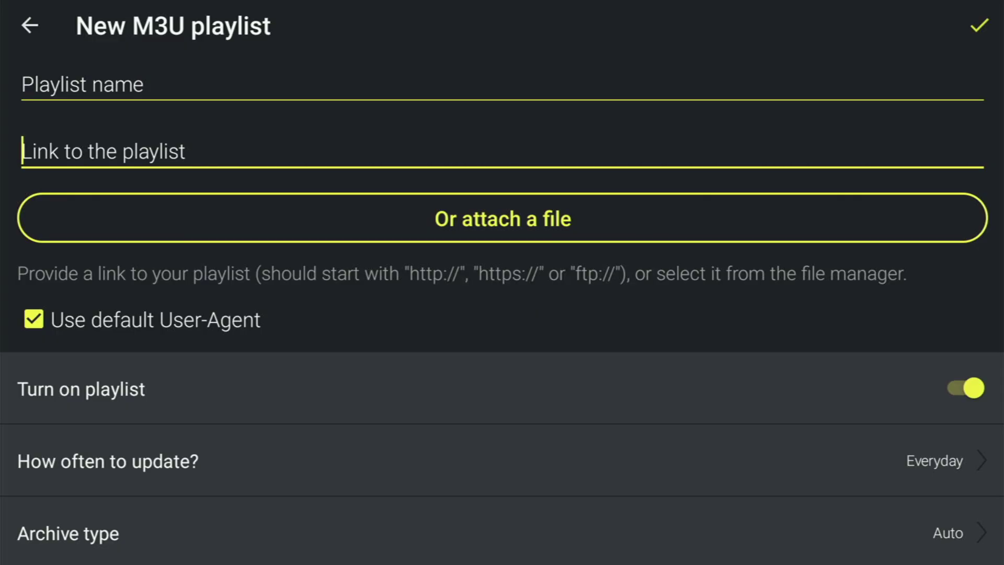
key("Down")
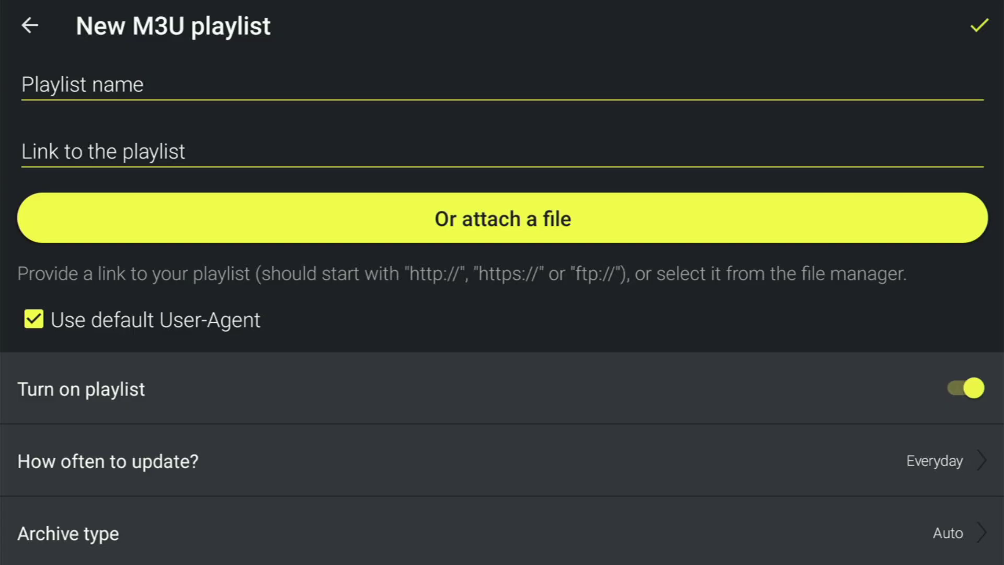
key("Right")
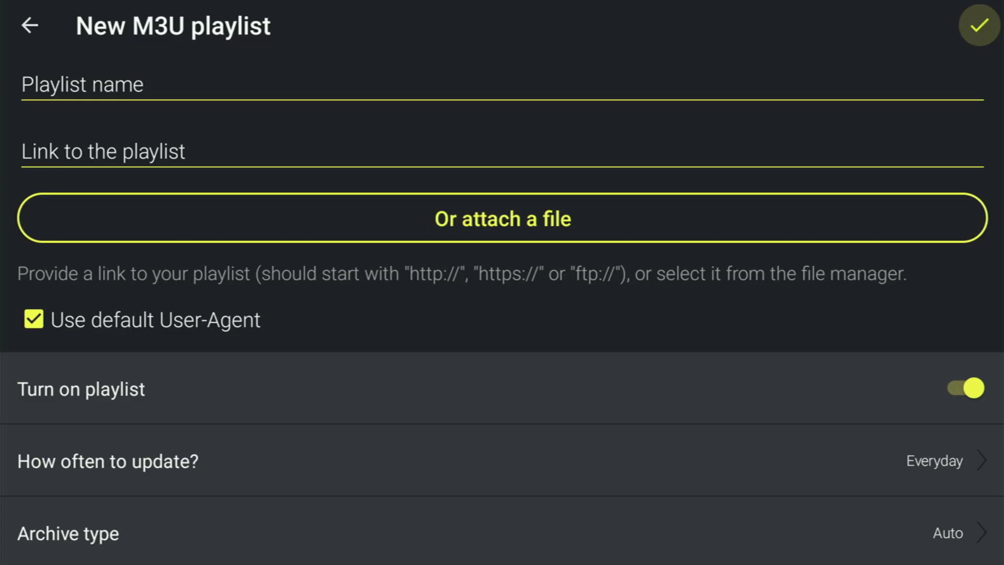
key("Left")
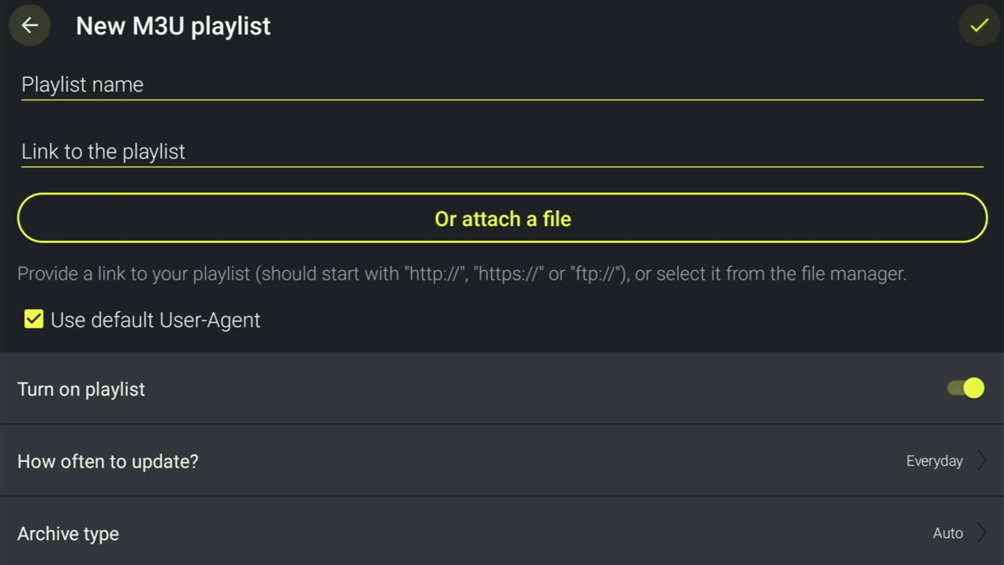
key("Return")
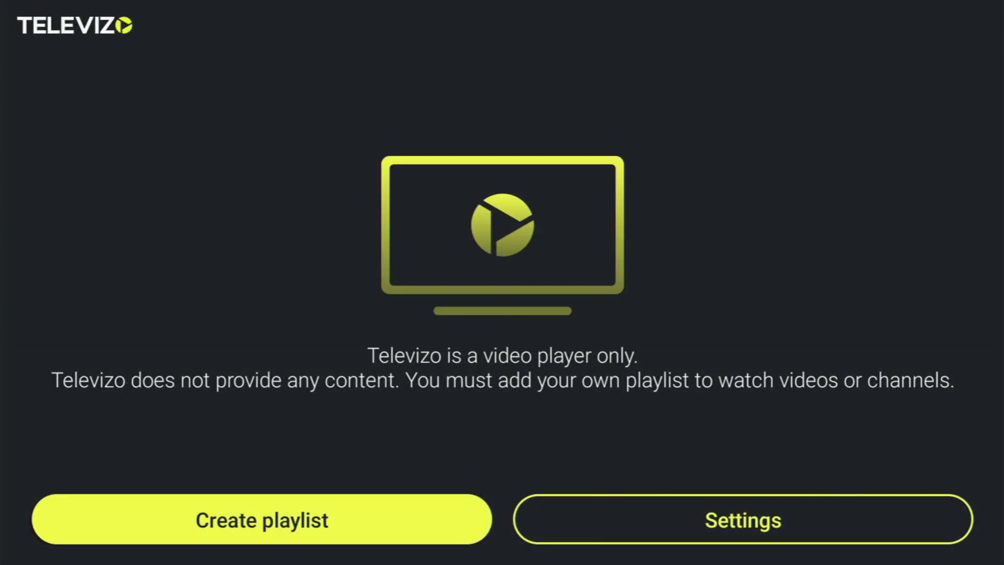
- Open the New Xtream Codes playlist form and move through Username, Password and Server address to the check mark
key("Return")
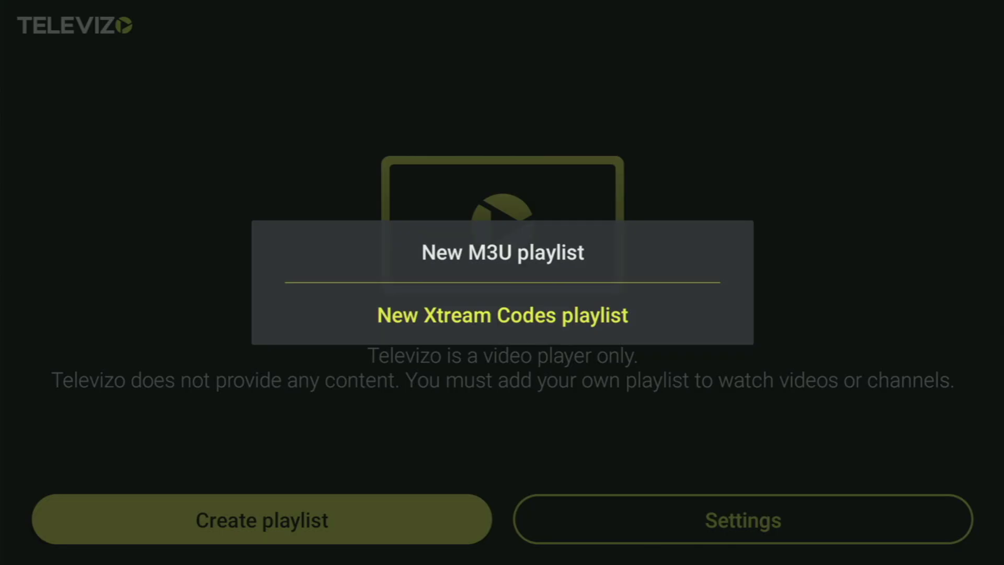
key("Return")
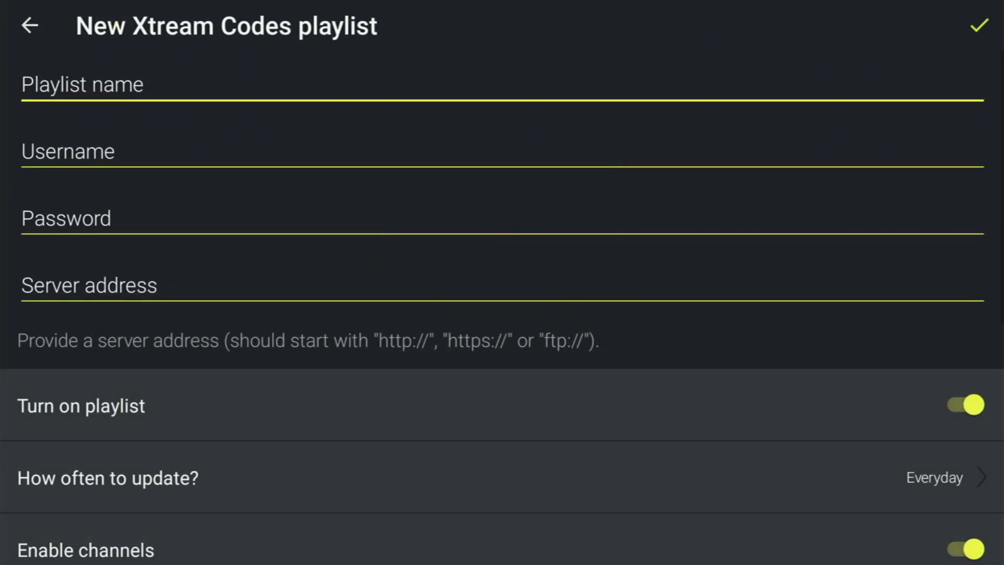
left_click(68, 152)
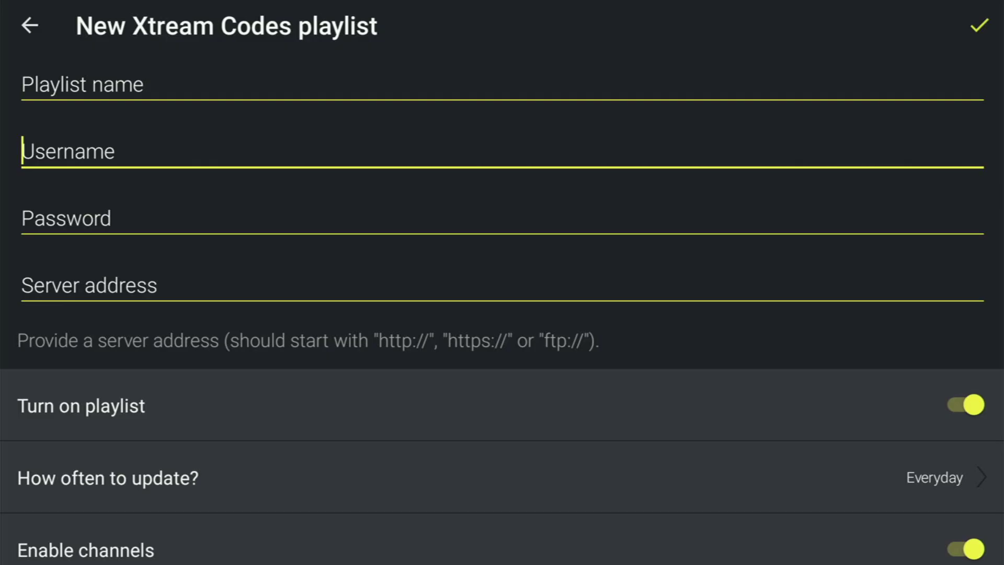
left_click(66, 218)
left_click(89, 285)
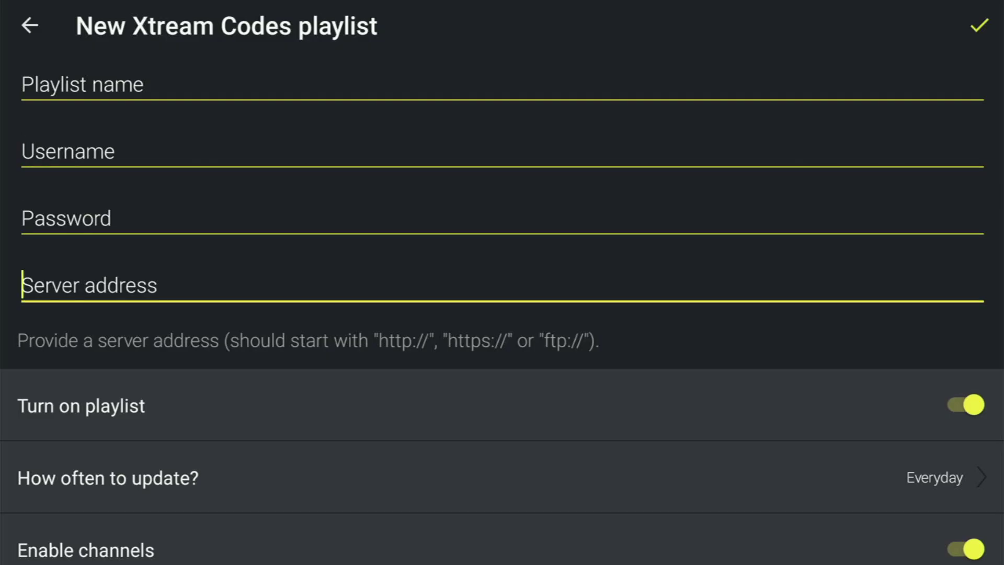
left_click(979, 25)
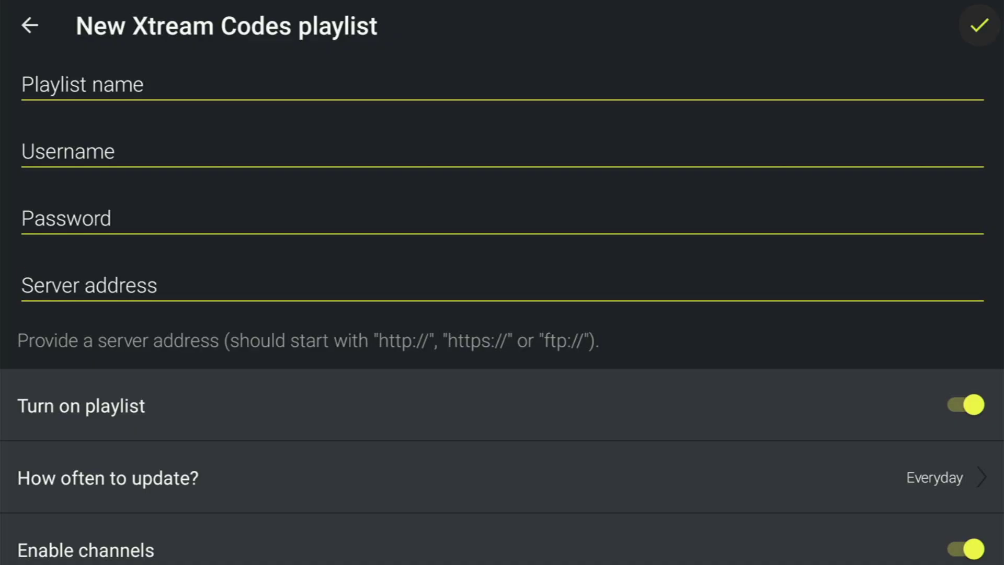